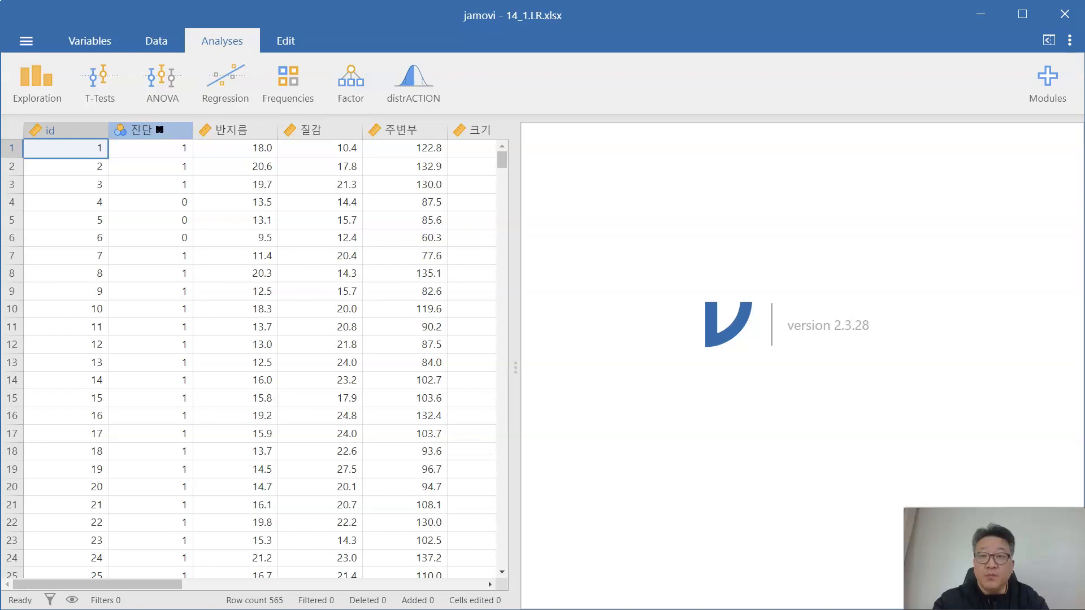
- Label the levels of the 진단 variable, naming 0 as 양성 and 1 as 악성
double_click(153, 129)
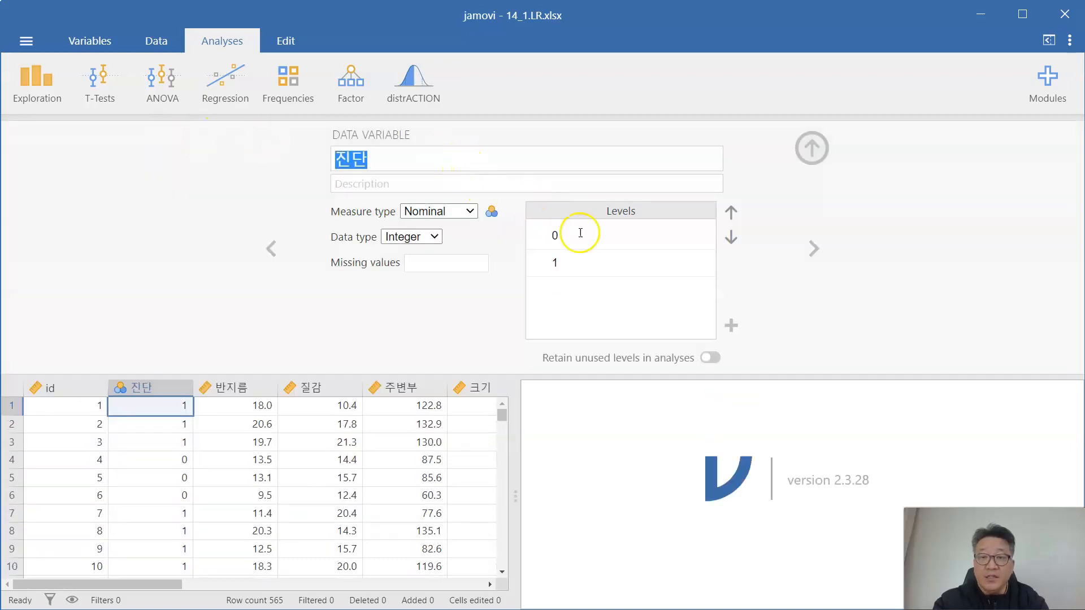
click(581, 233)
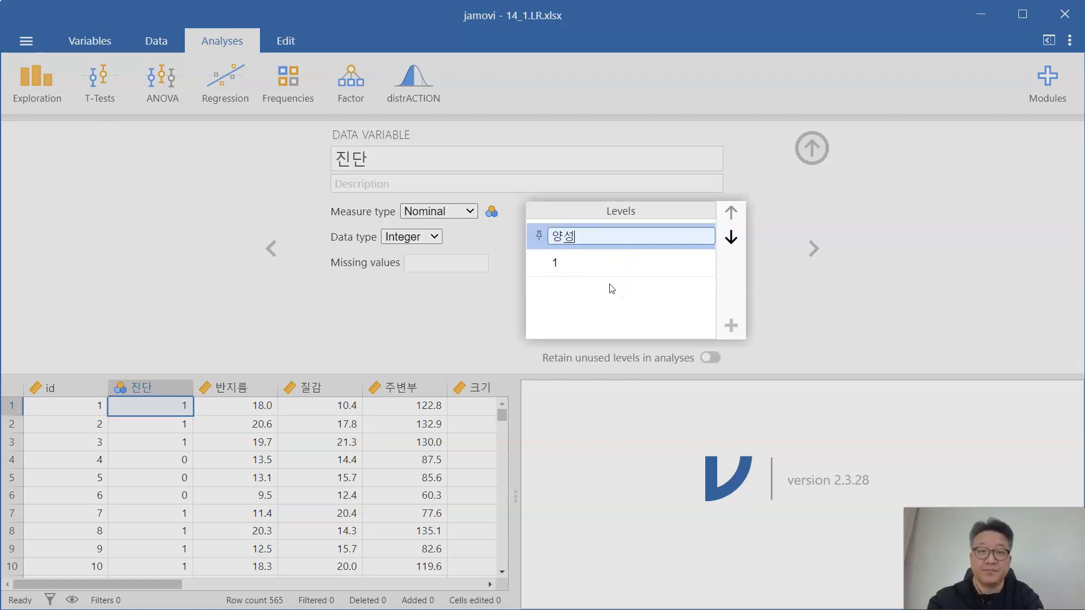
text(양성)
key(Return)
click(608, 273)
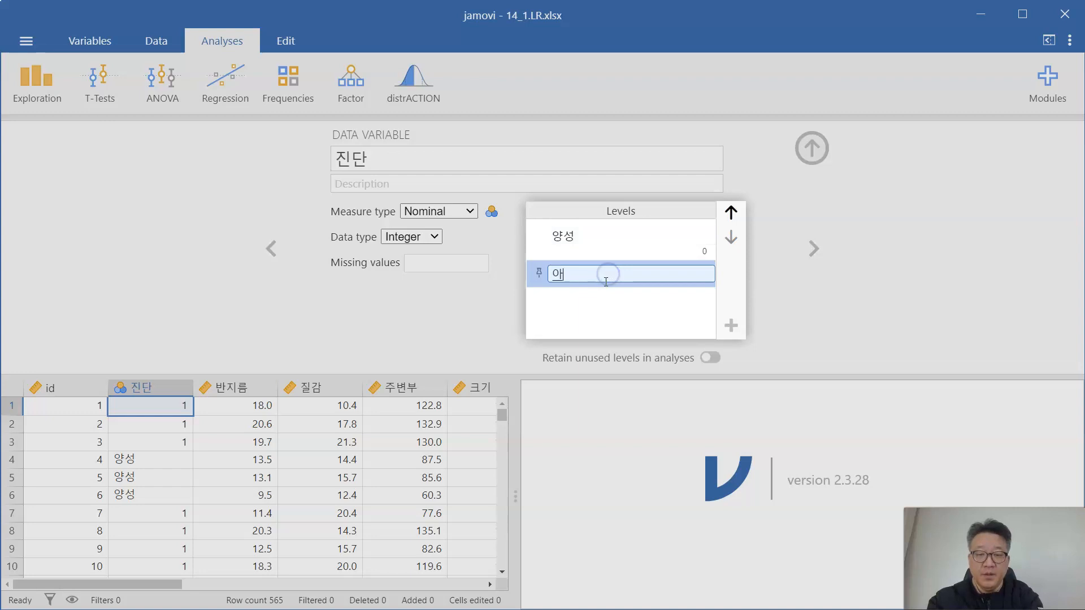
text(악성)
click(373, 216)
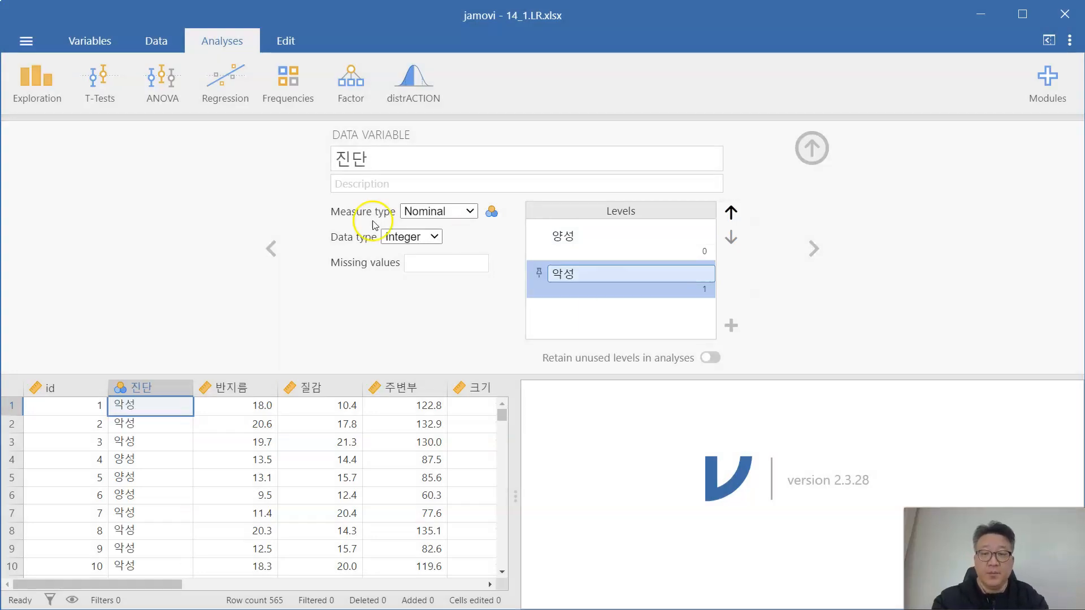
click(813, 148)
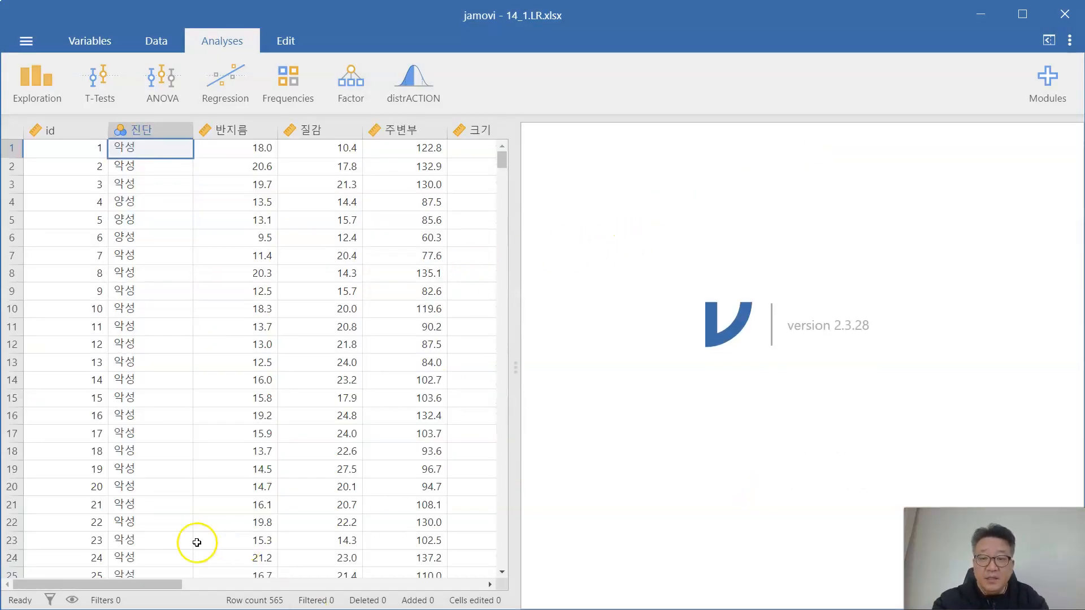
- Set up a two-outcome binomial logistic regression with 진단 as dependent variable and all variables from 반지름 to 프랙탈 as covariates
drag(152, 585, 93, 599)
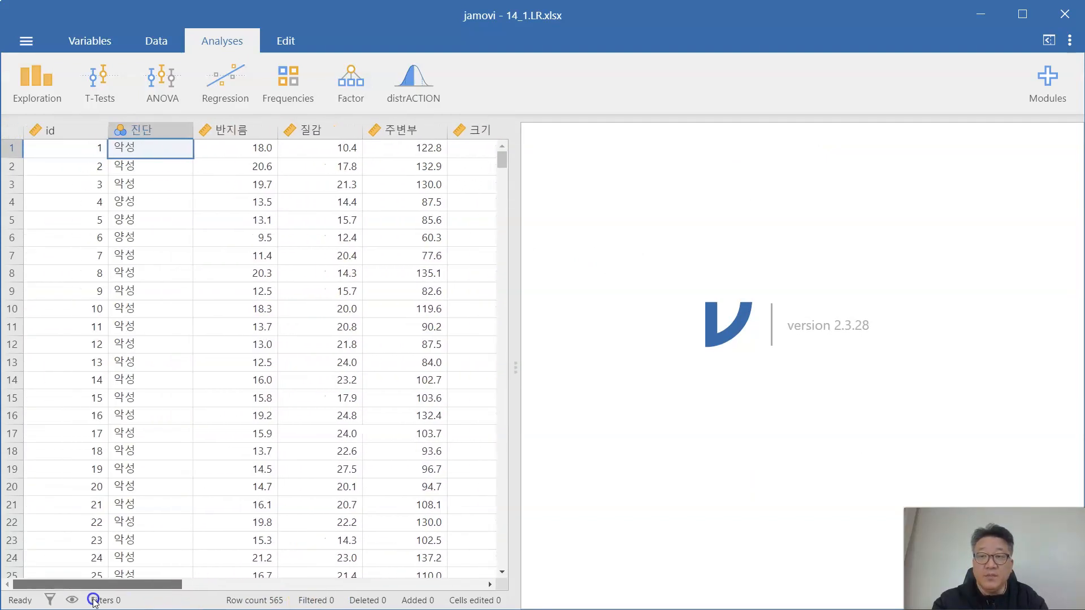
click(231, 86)
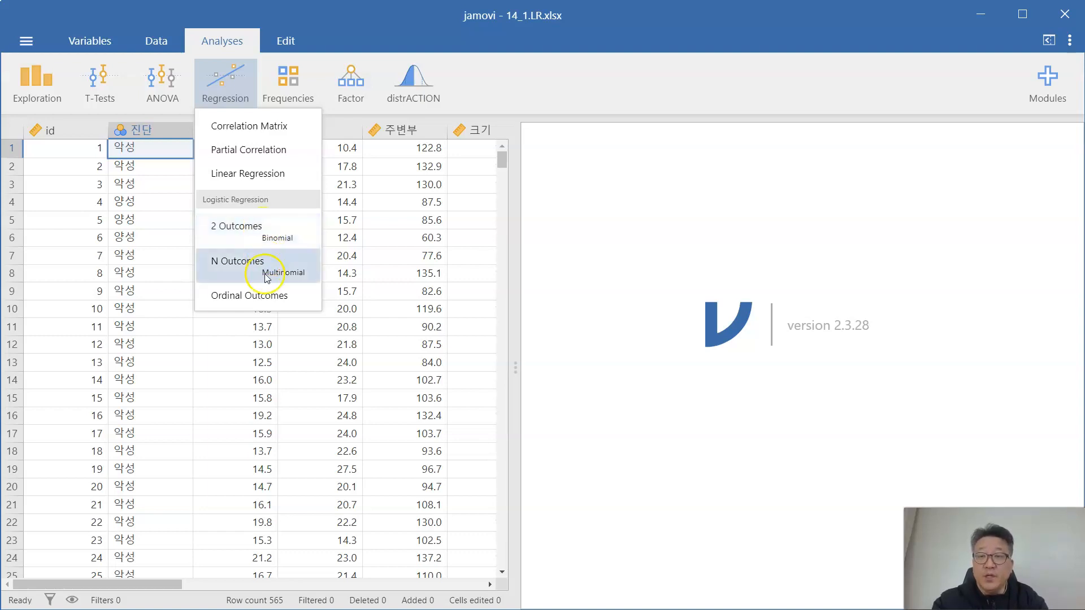
click(259, 238)
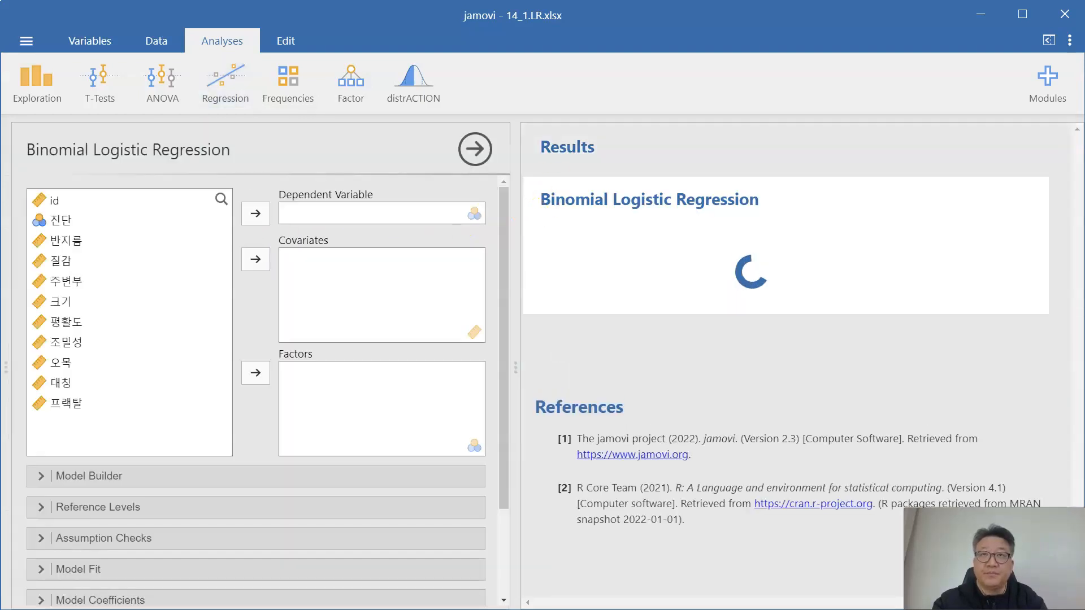
click(64, 221)
click(257, 216)
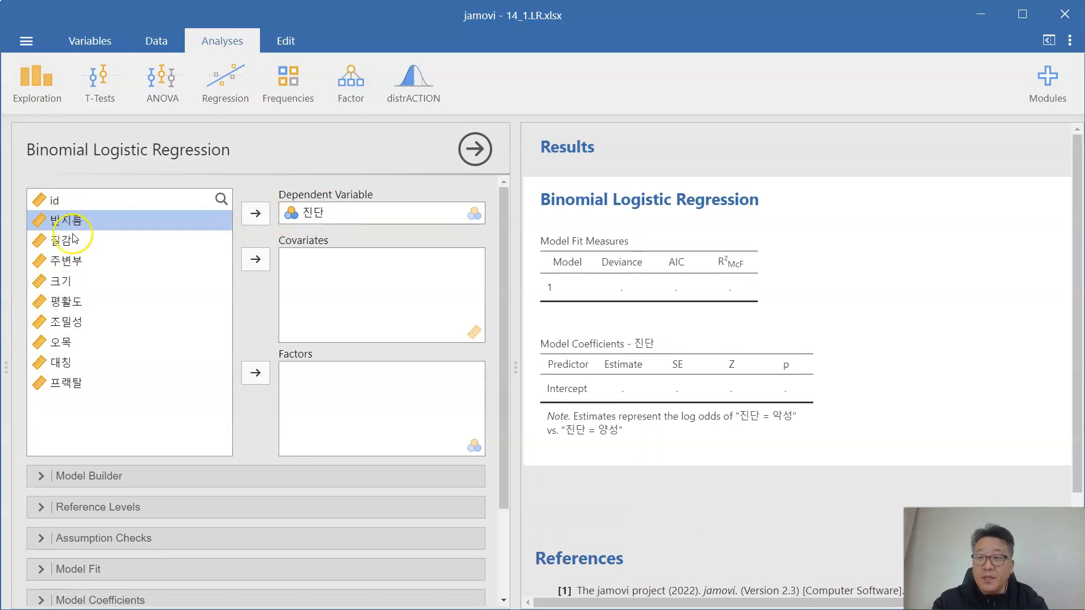
shift+click(67, 390)
click(256, 264)
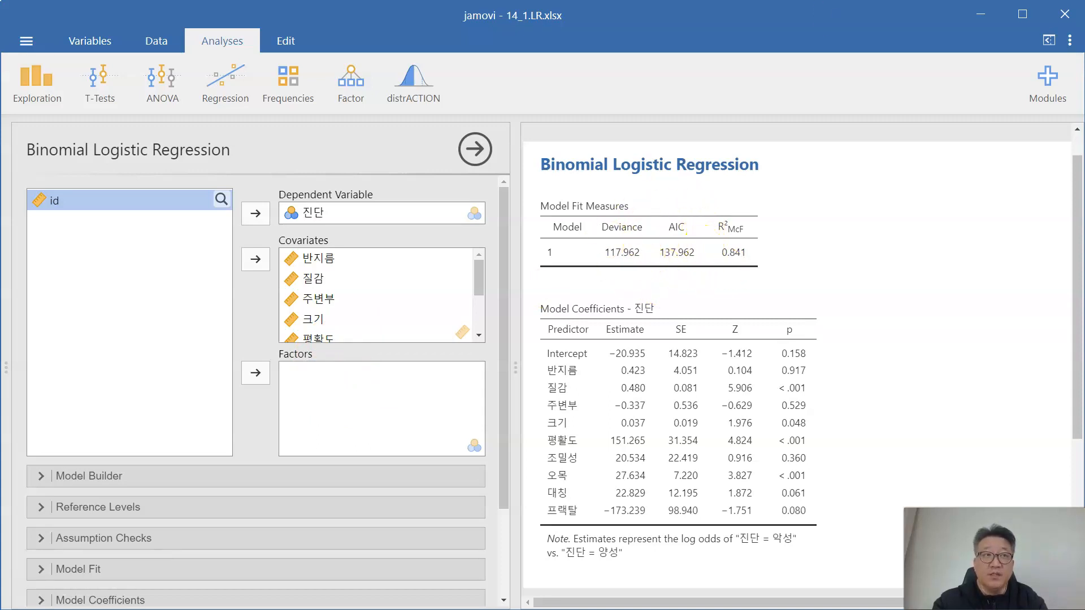
- Add the overall model test, Cox & Snell's R² and Nagelkerke's R² to the model fit measures
scroll(266, 286, down, 2)
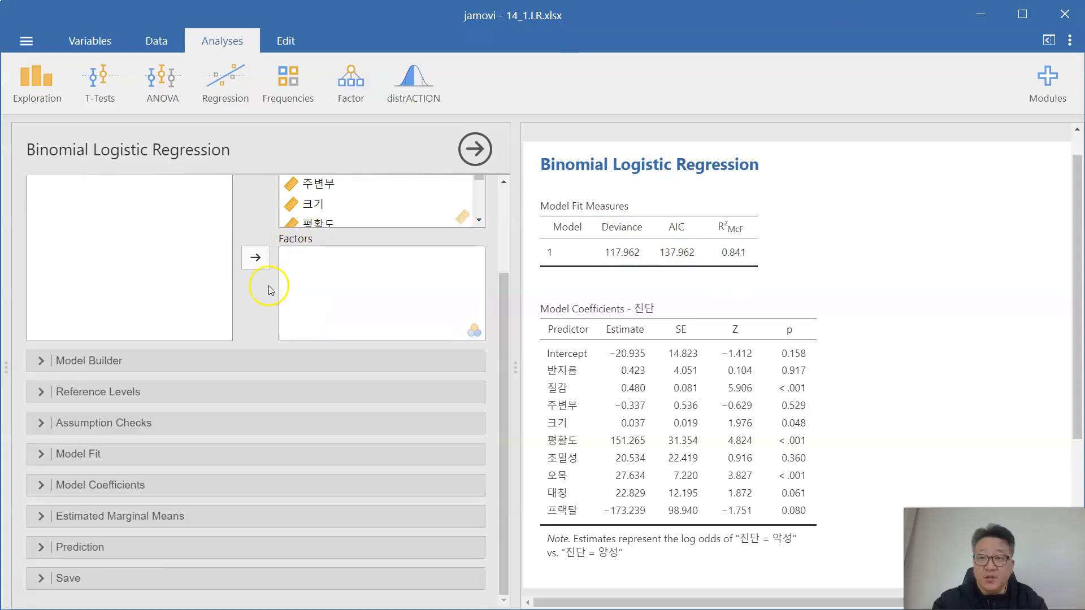
click(100, 457)
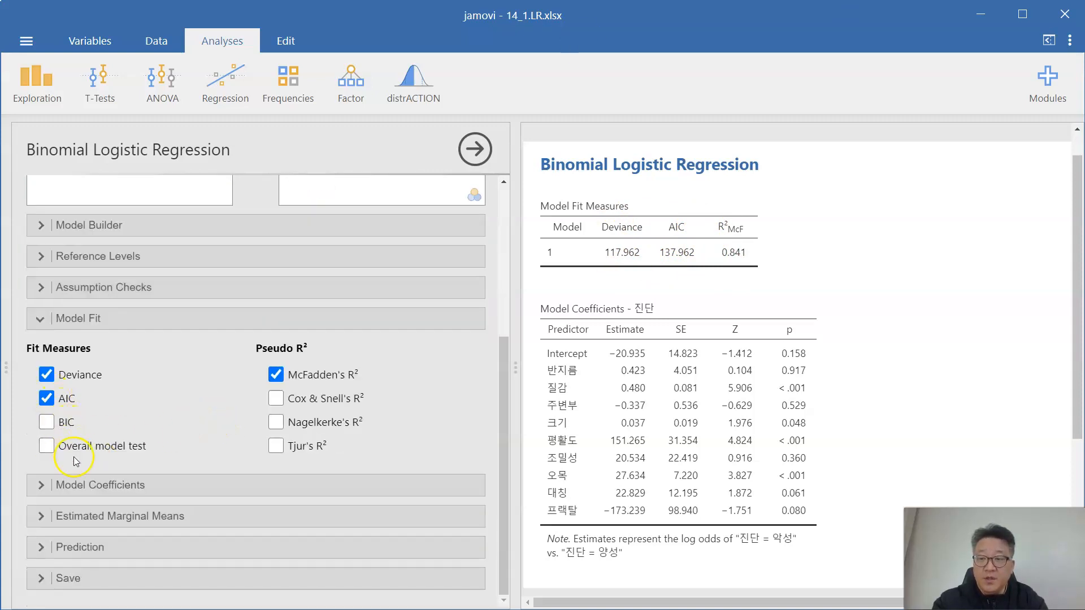
click(97, 450)
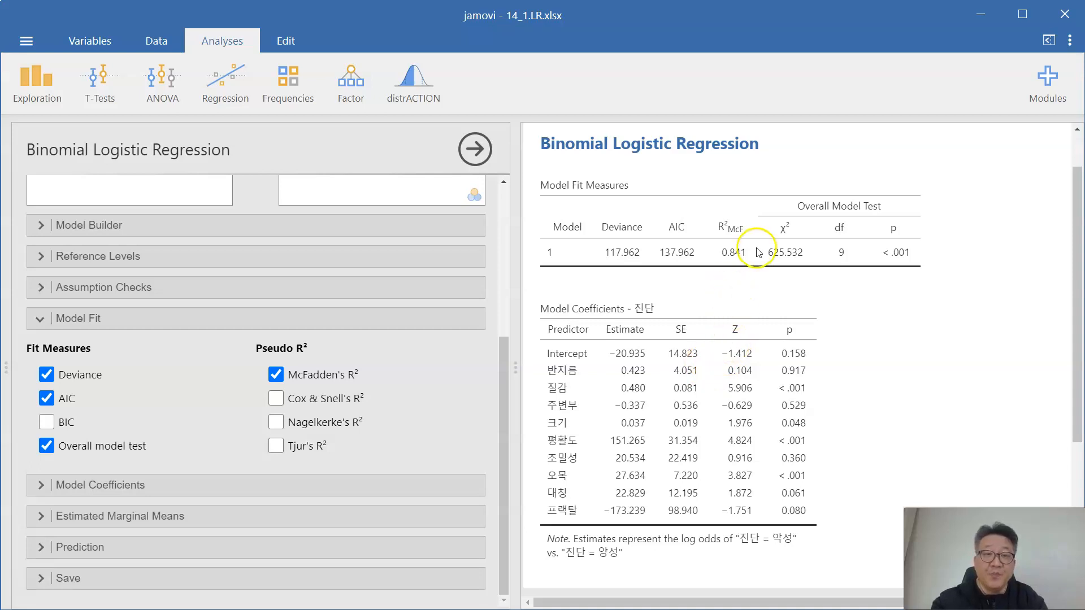
click(277, 401)
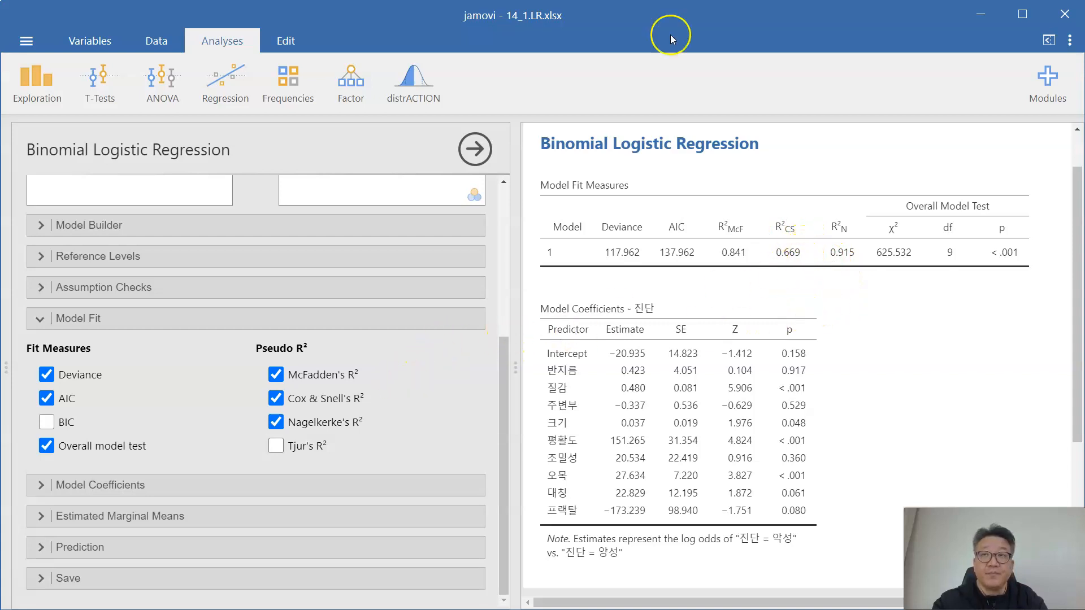
- Add collinearity statistics to the assumption checks and review the VIF and tolerance table
click(191, 288)
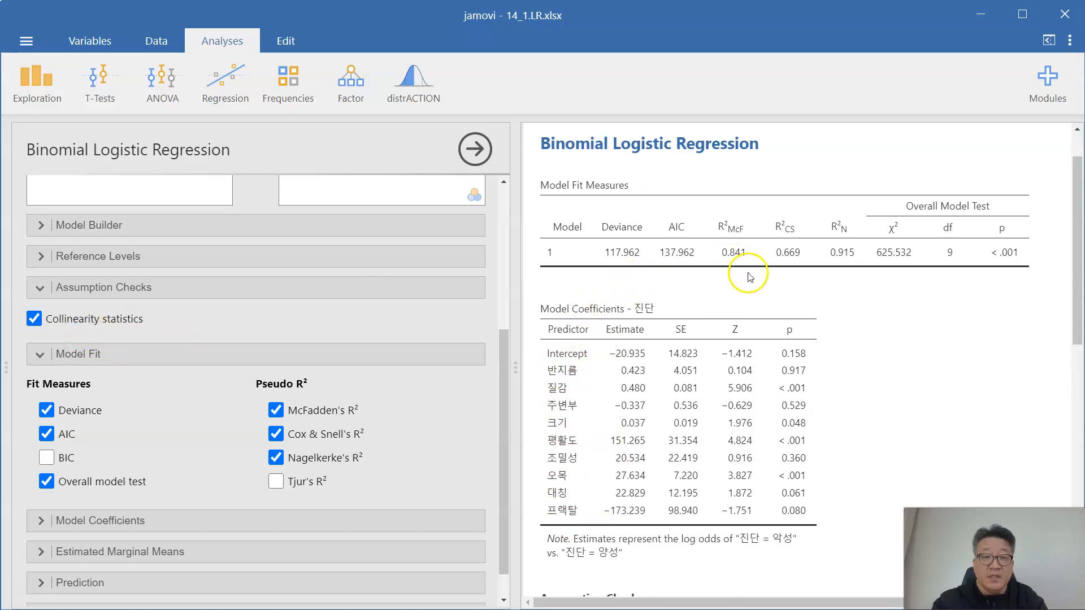
scroll(749, 275, down, 10)
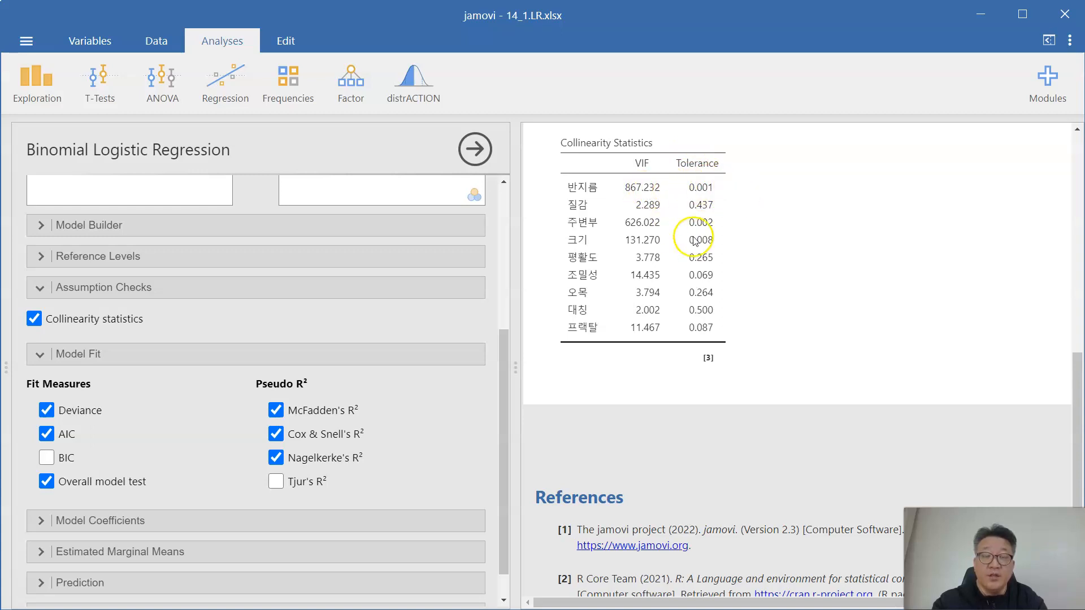
scroll(616, 248, up, 1)
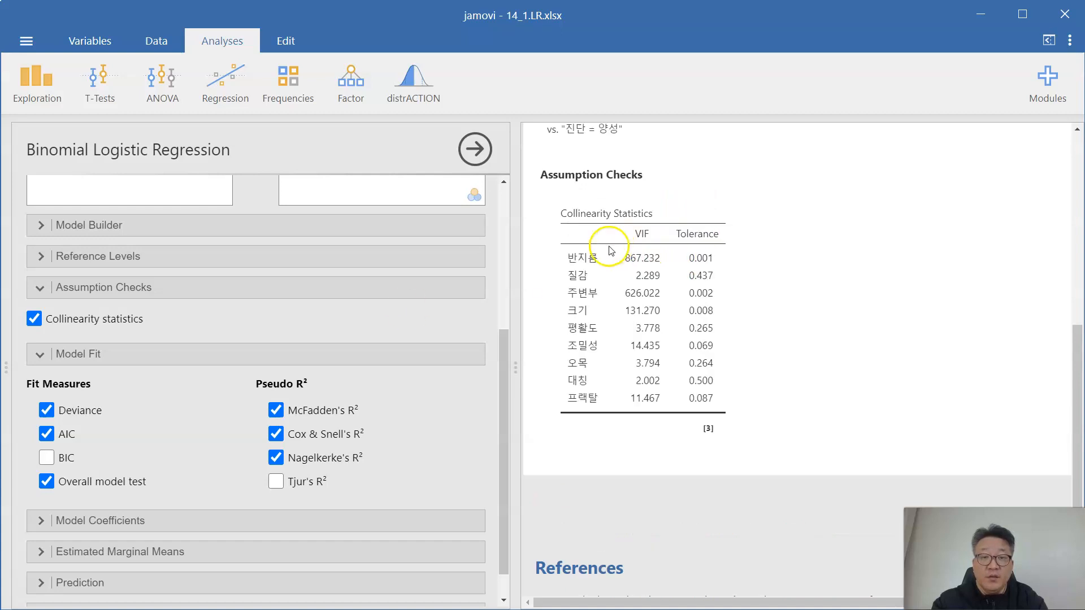
- Remove the collinear variables 반지름 and 주변부 from the regression's covariates
scroll(406, 311, up, 5)
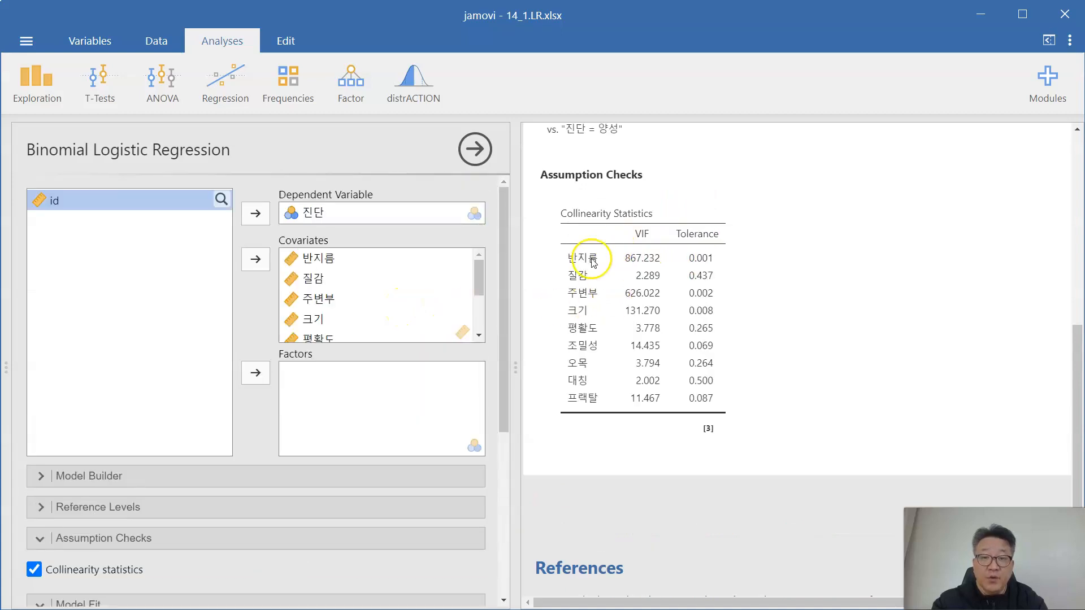
click(331, 258)
click(256, 260)
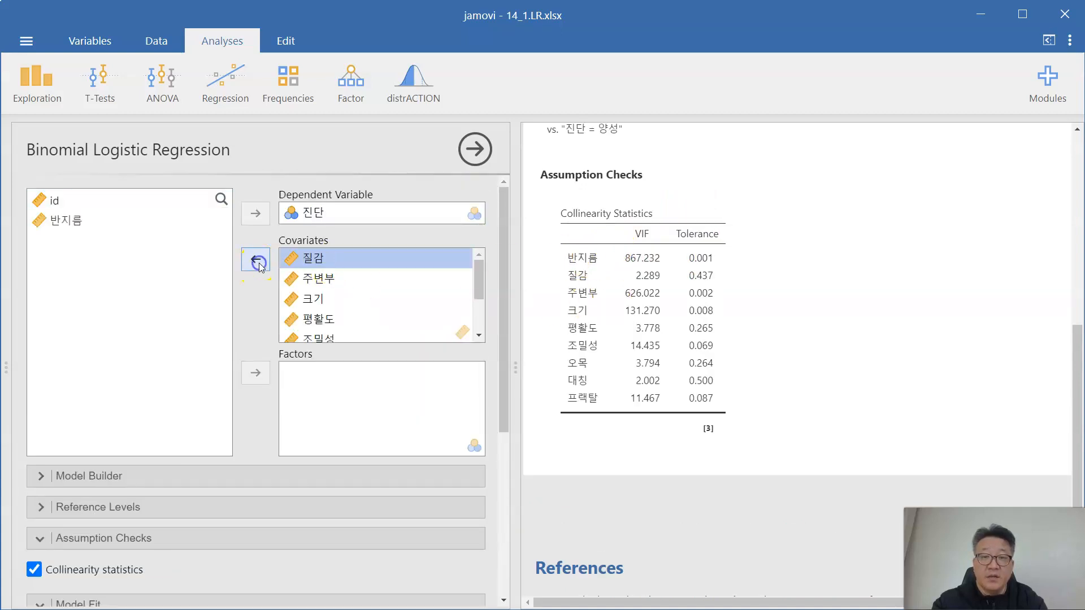
click(326, 263)
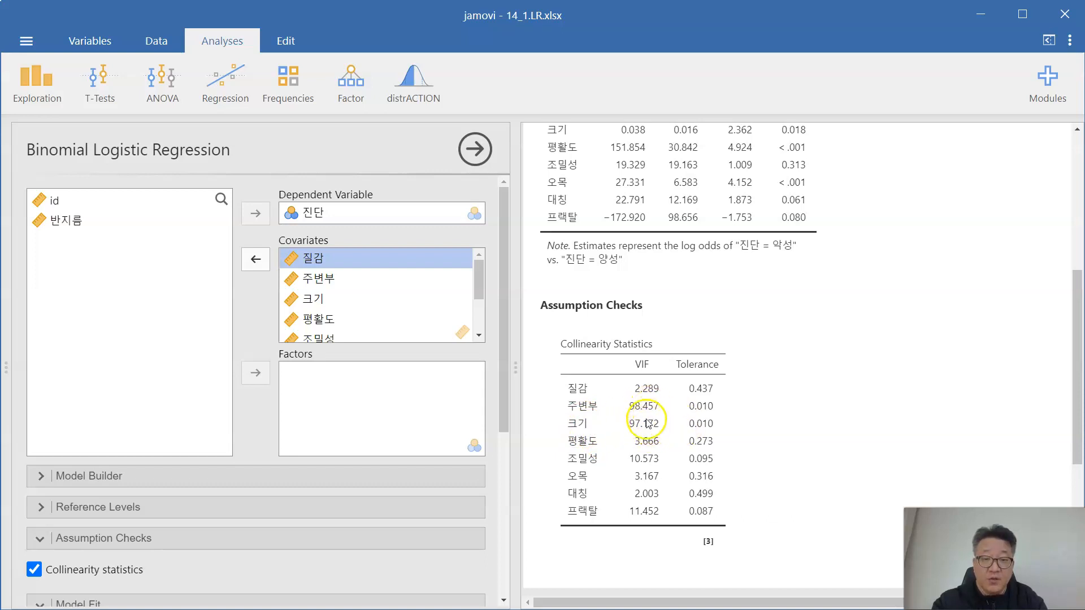
click(320, 279)
click(252, 262)
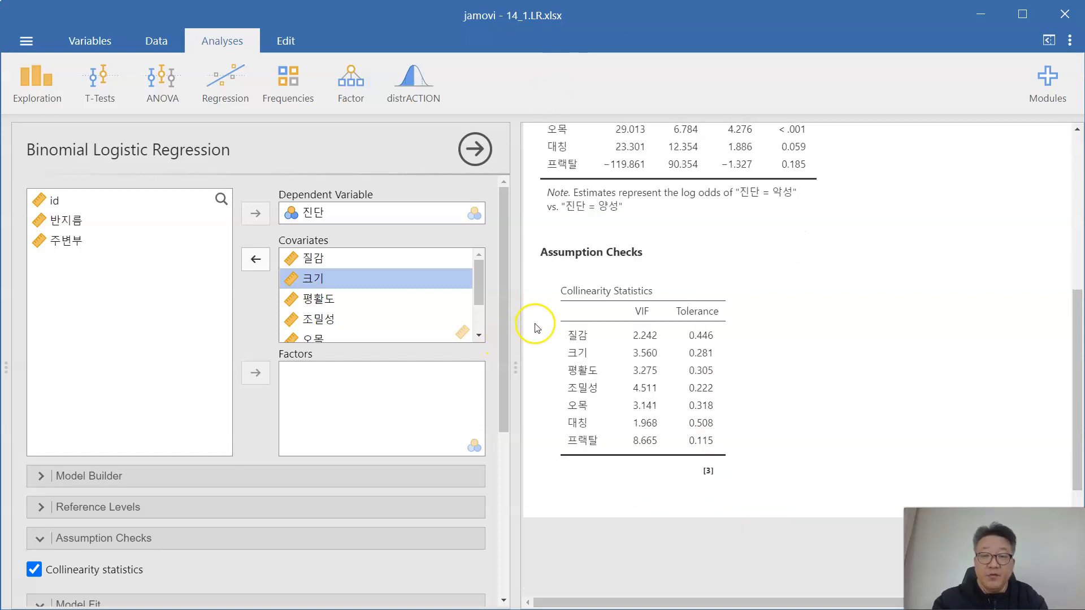
- Add the odds ratio to the model coefficients table
scroll(435, 334, down, 1)
scroll(684, 312, up, 1)
scroll(684, 313, up, 2)
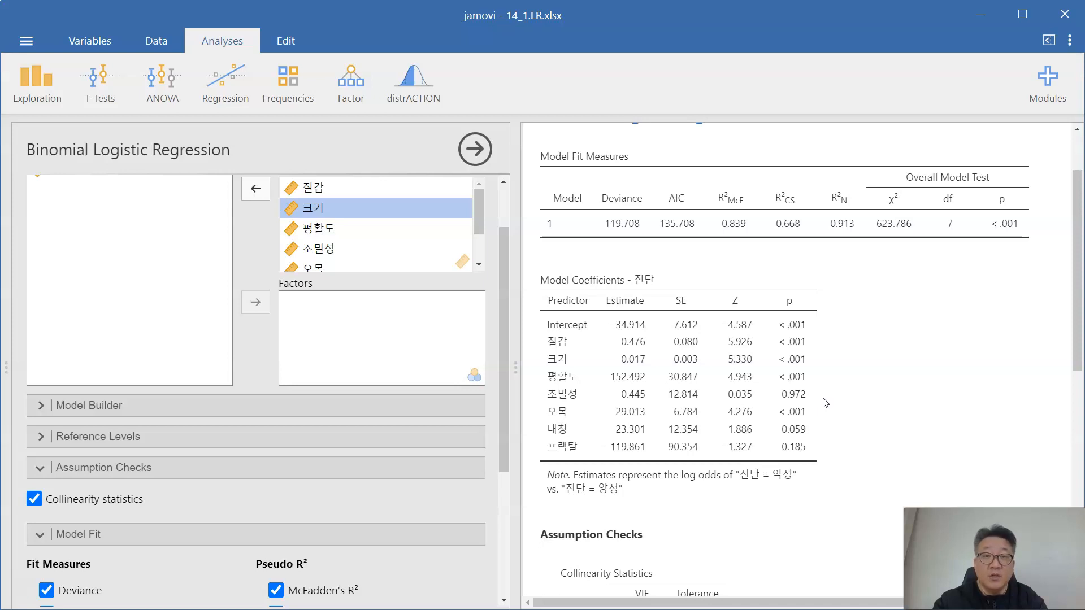
scroll(380, 471, down, 4)
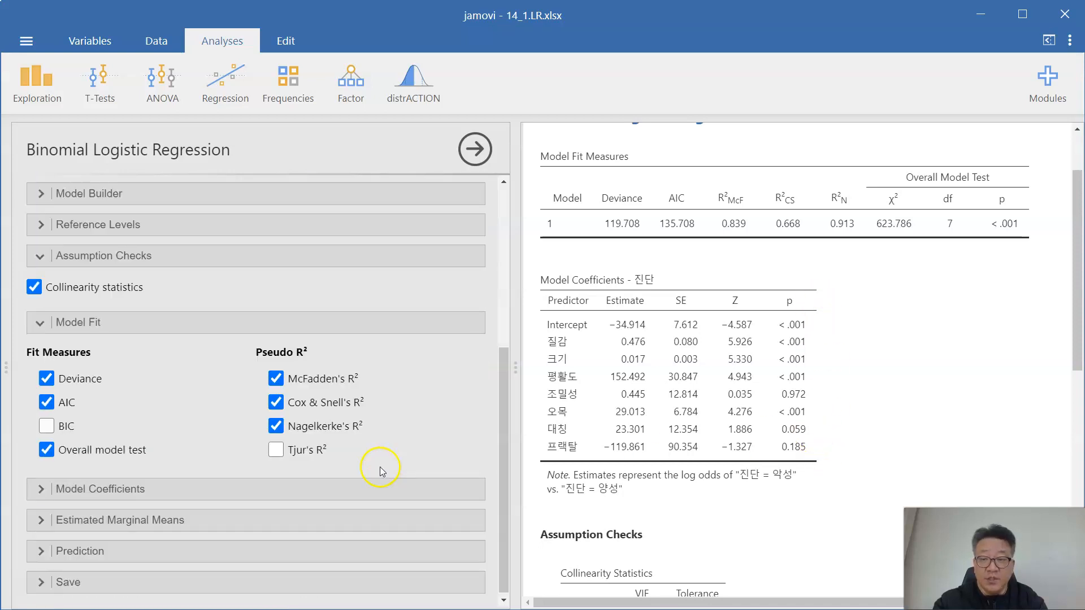
click(133, 489)
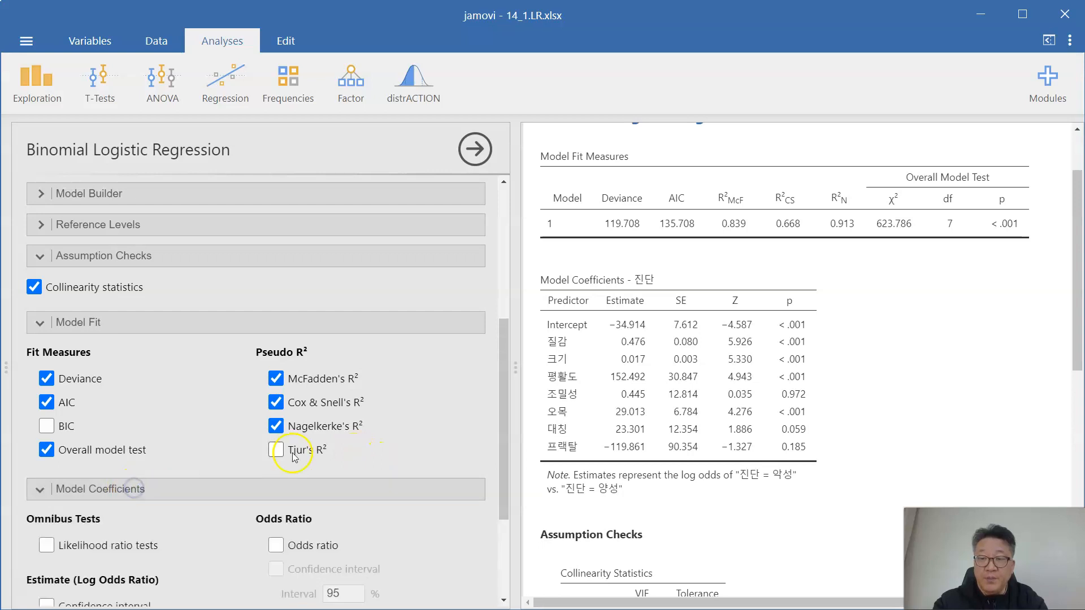
scroll(314, 452, down, 3)
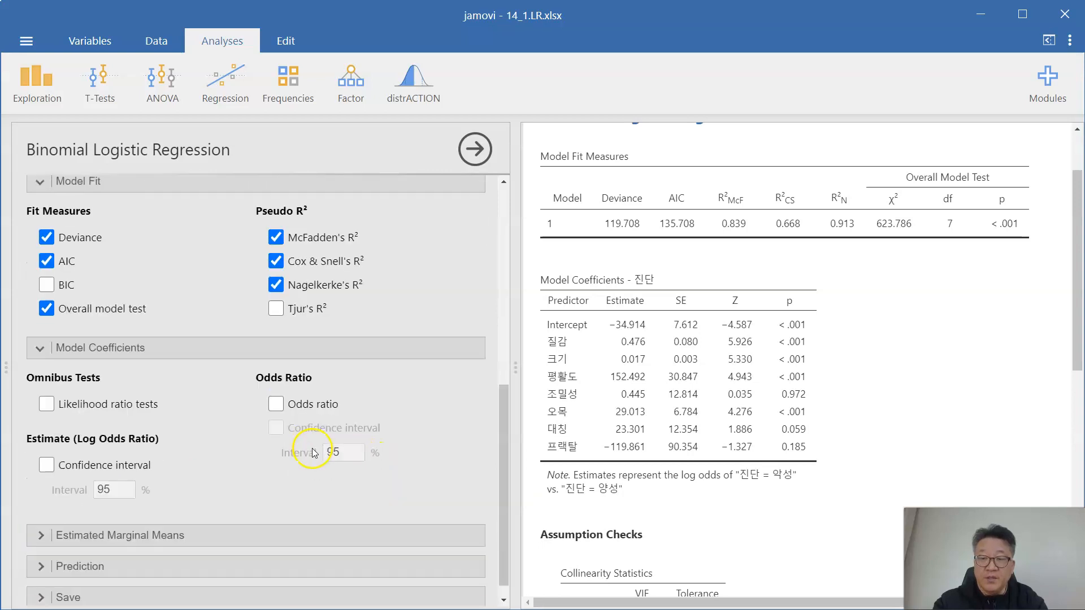
click(320, 408)
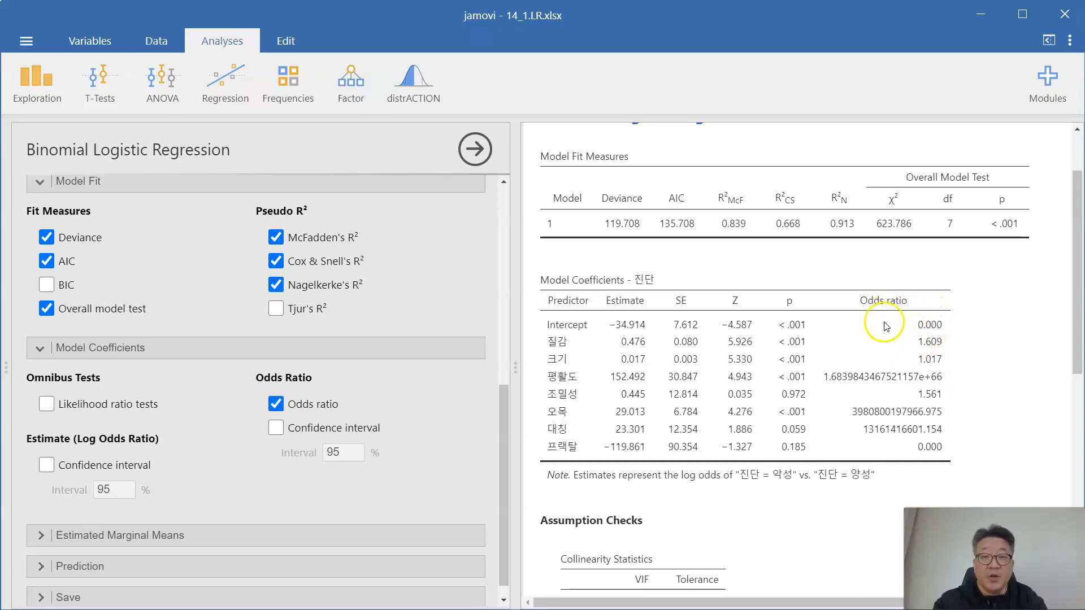
- Examine the predictor columns in the data sheet against the odds ratios, and return to the logistic regression settings
click(165, 39)
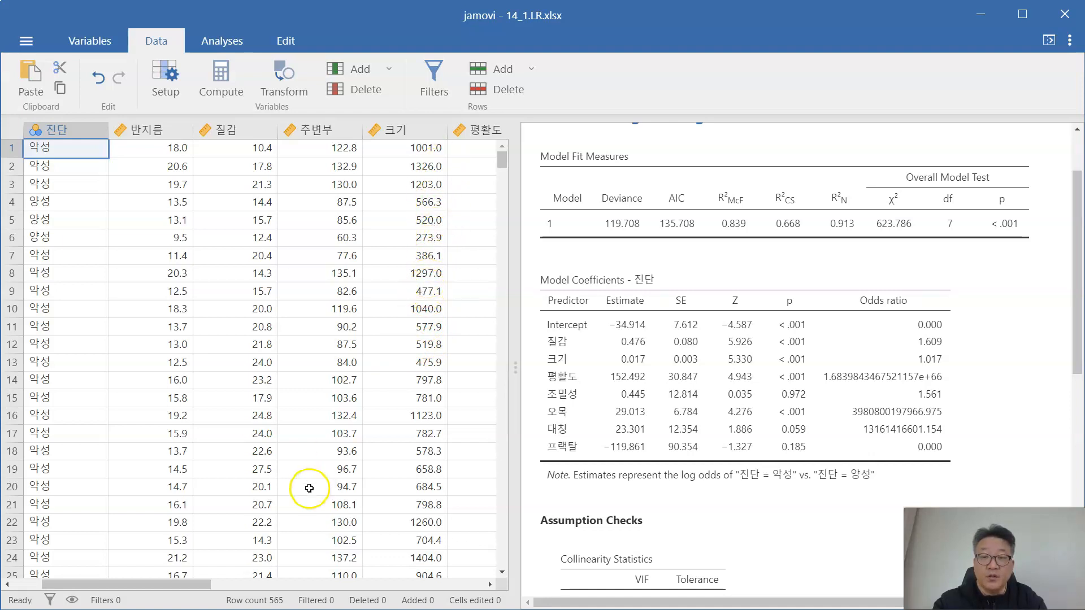
drag(170, 584, 232, 585)
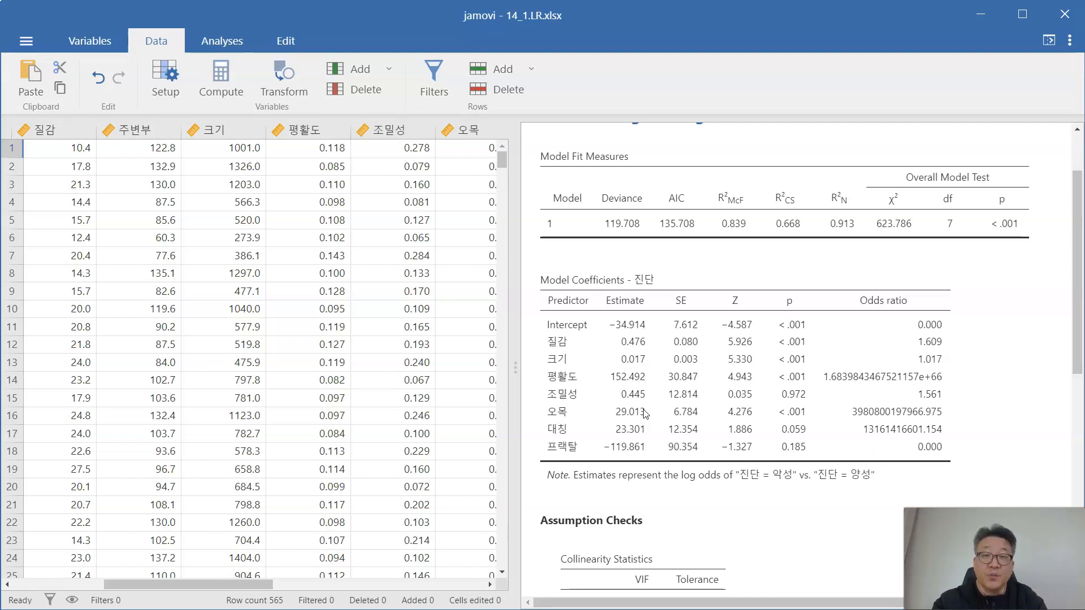
click(645, 414)
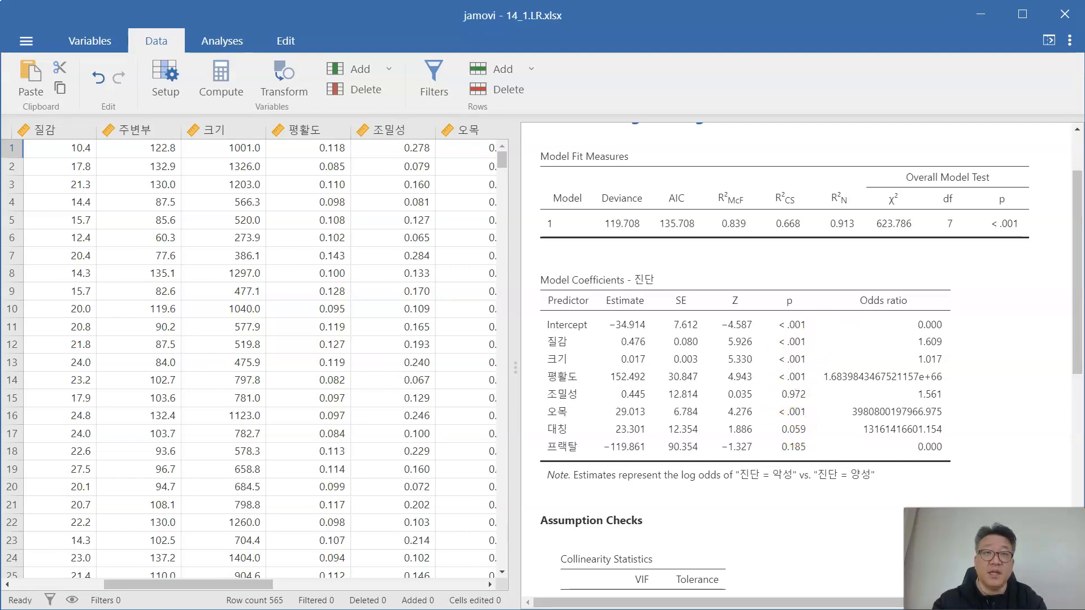
click(740, 286)
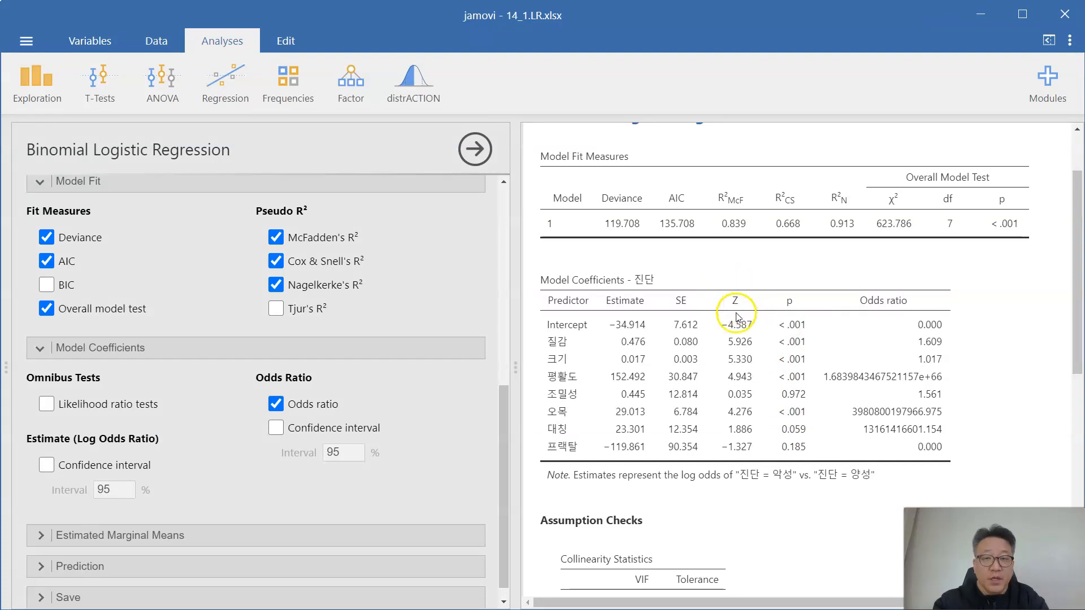
- Add a classification table to the prediction output and view its results
scroll(373, 359, down, 1)
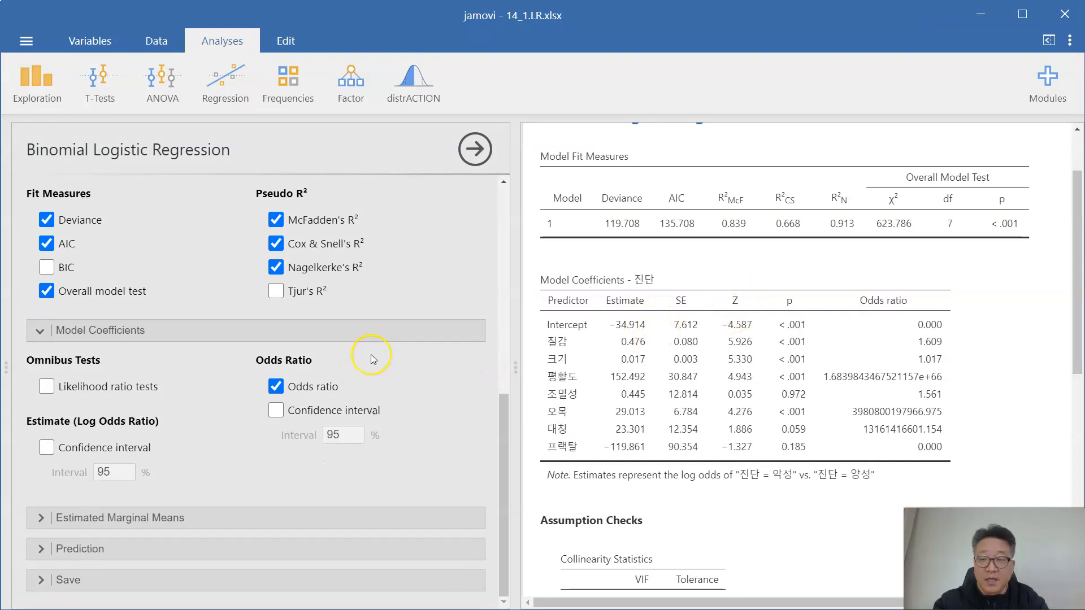
click(113, 550)
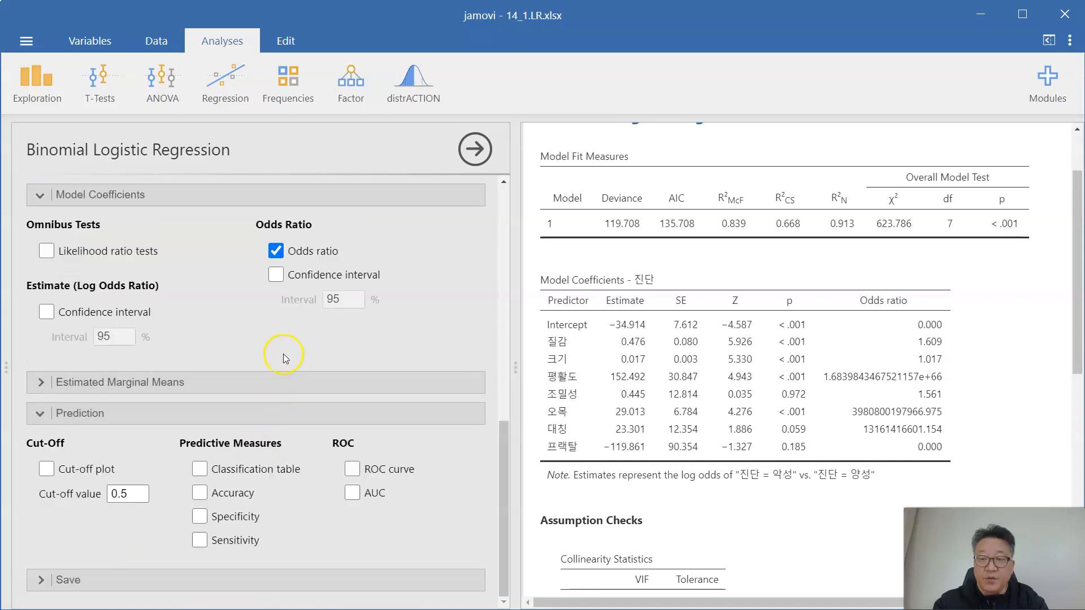
scroll(673, 392, down, 6)
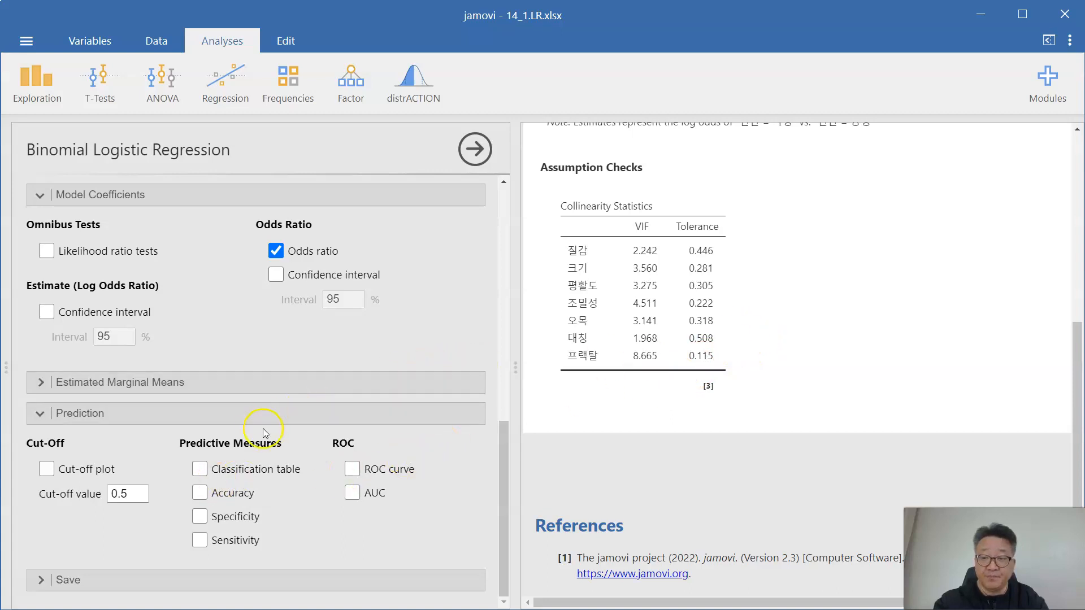
click(255, 471)
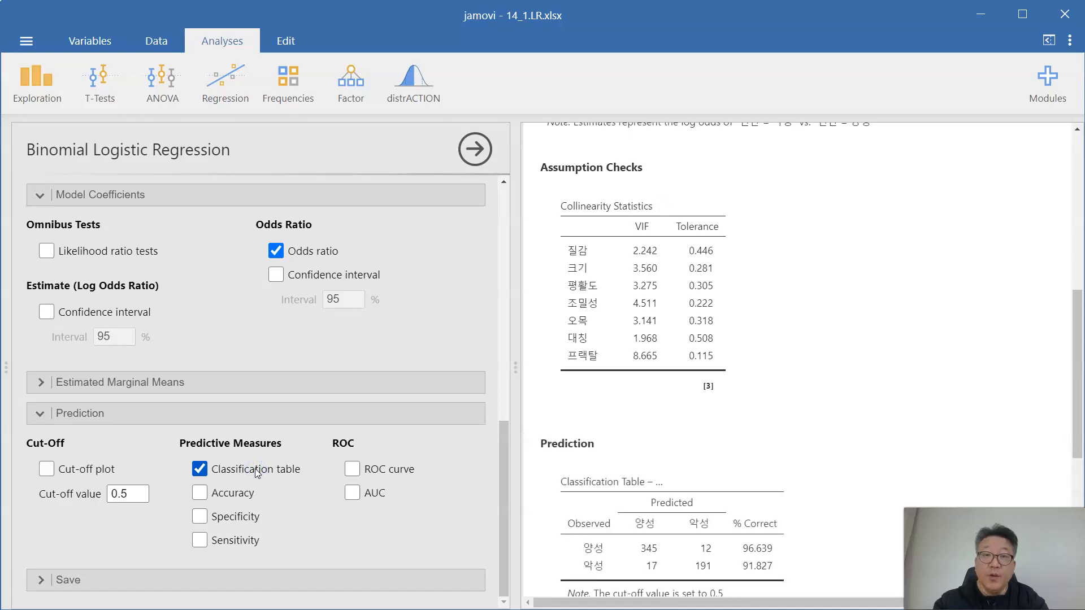
scroll(667, 424, down, 5)
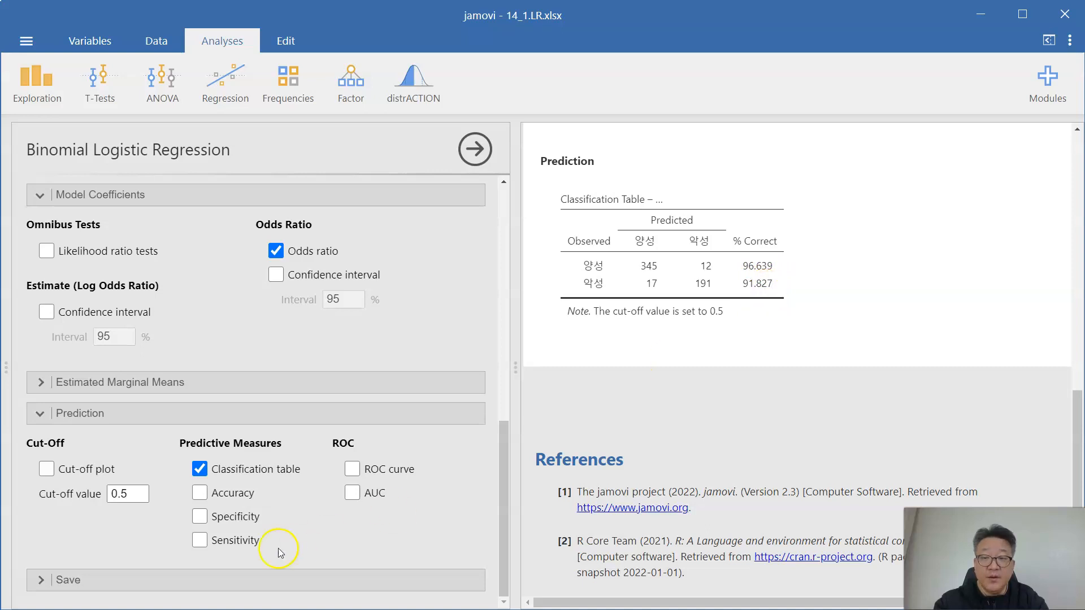
- Add accuracy, specificity, sensitivity, the ROC curve and AUC to the regression's prediction output
click(237, 494)
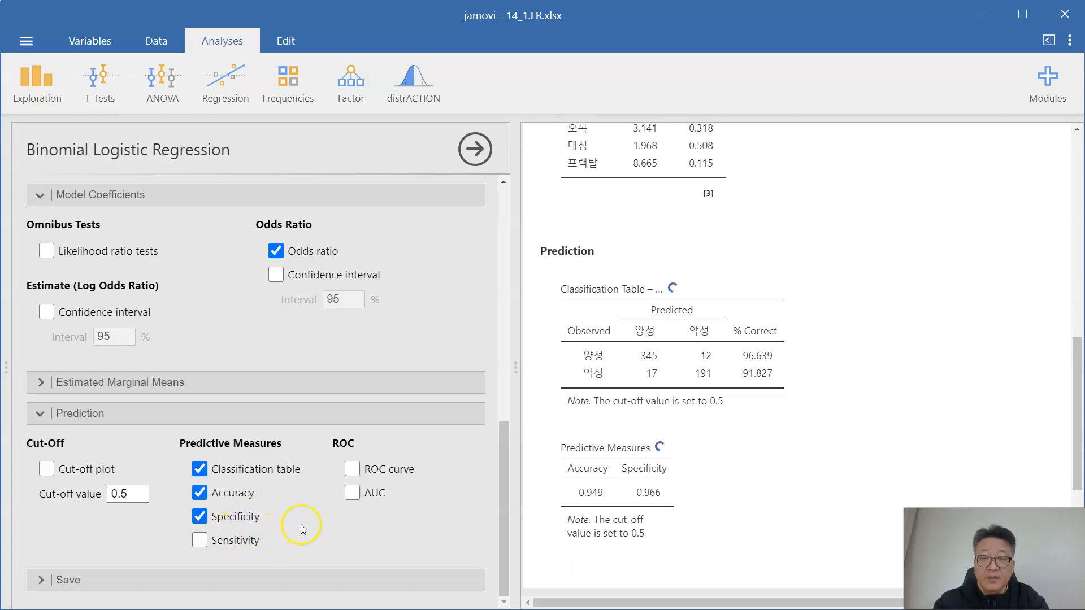
click(247, 544)
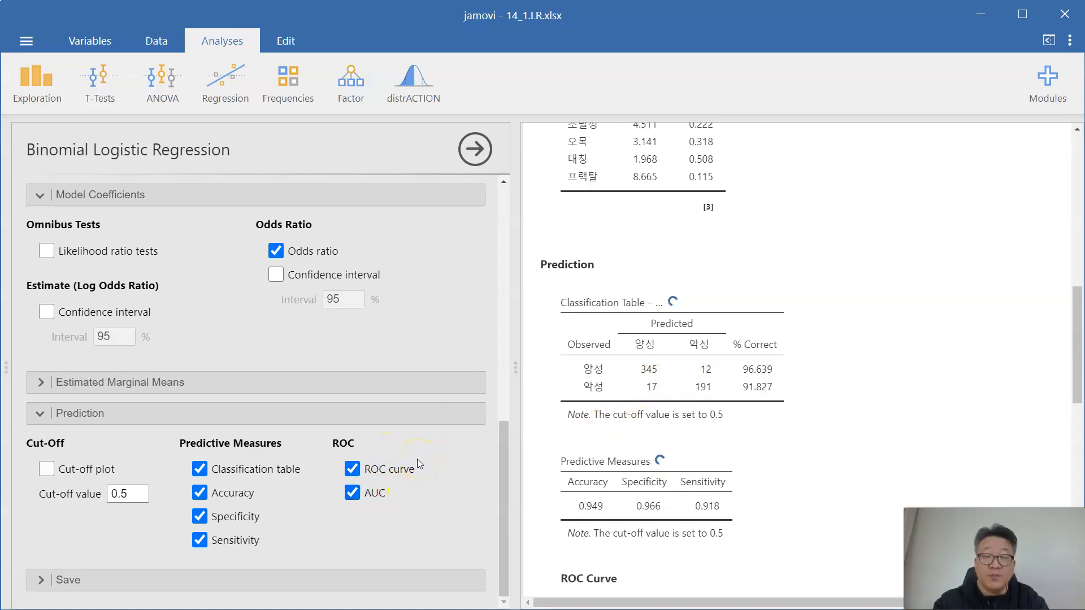
scroll(756, 399, down, 5)
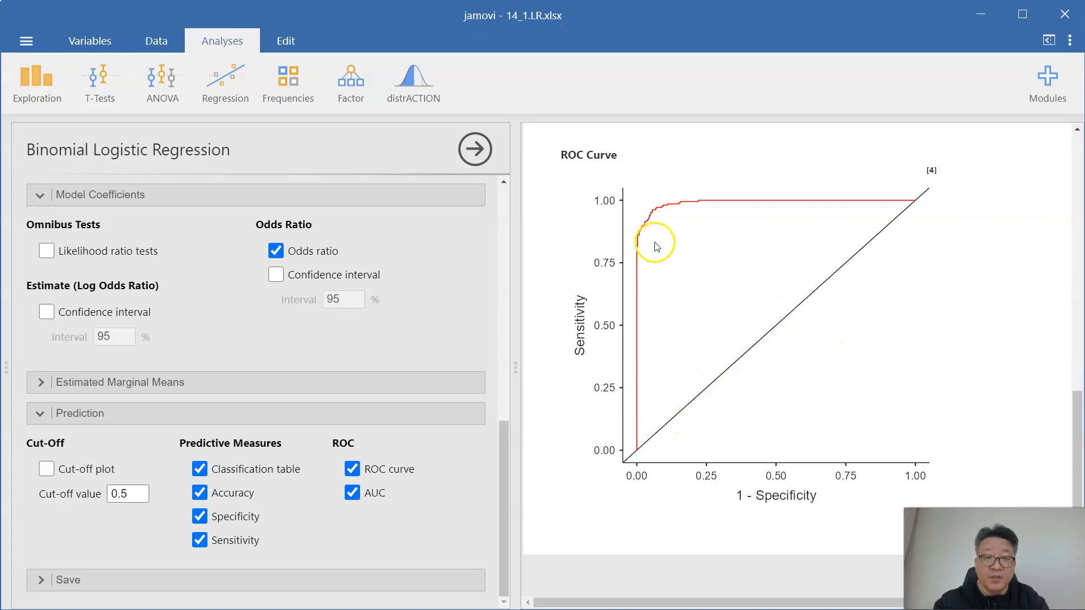
- Examine the ROC curve alongside the predictive measures and the model coefficients in the results
scroll(688, 249, up, 5)
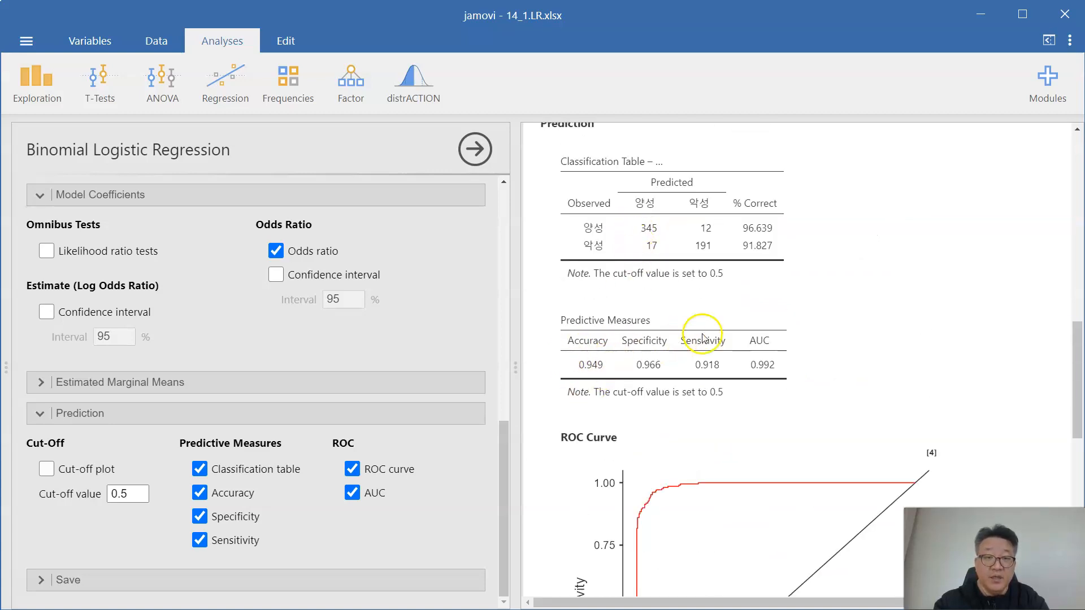
scroll(848, 302, down, 4)
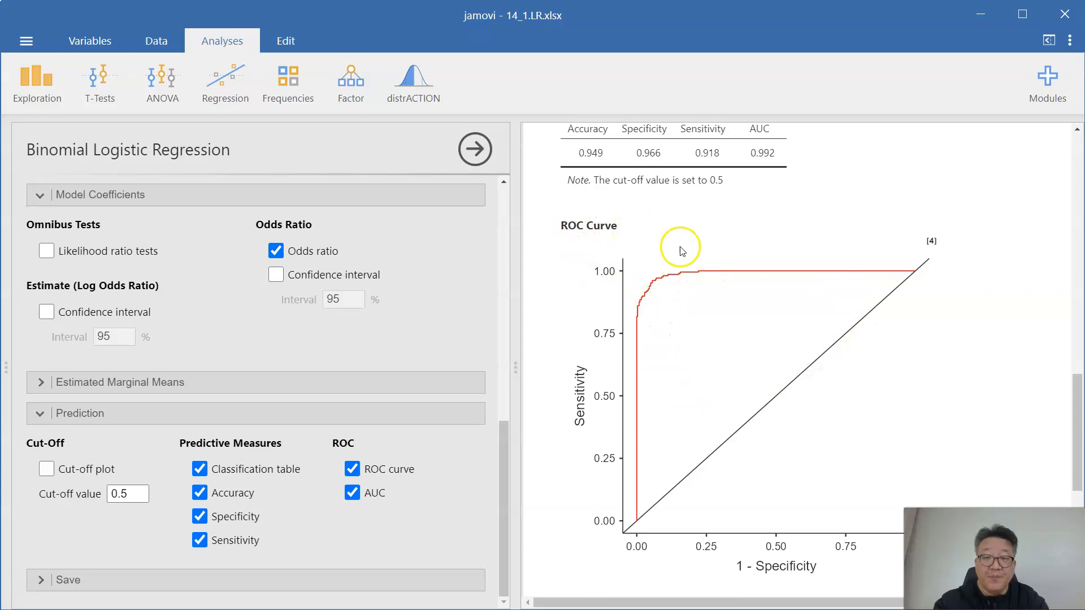
scroll(717, 320, down, 3)
scroll(717, 322, up, 3)
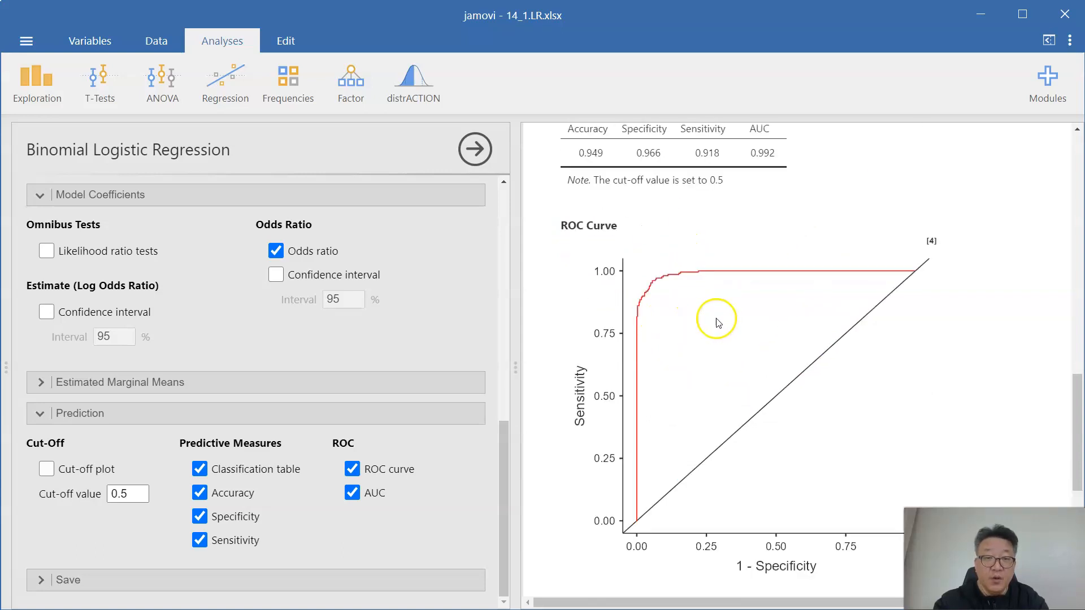
scroll(754, 203, up, 1)
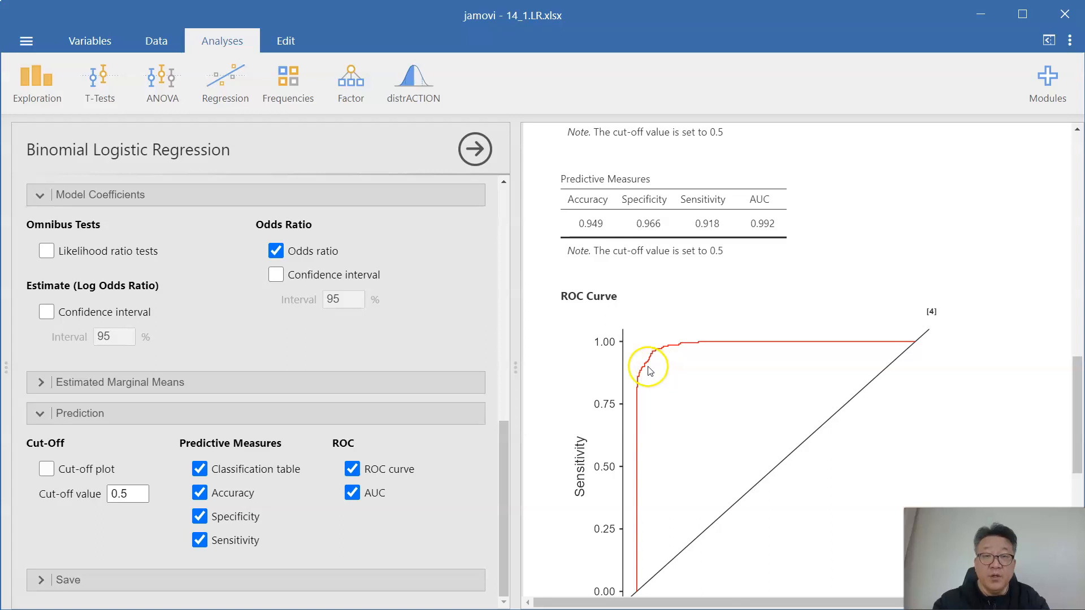
scroll(650, 372, up, 8)
scroll(802, 407, up, 5)
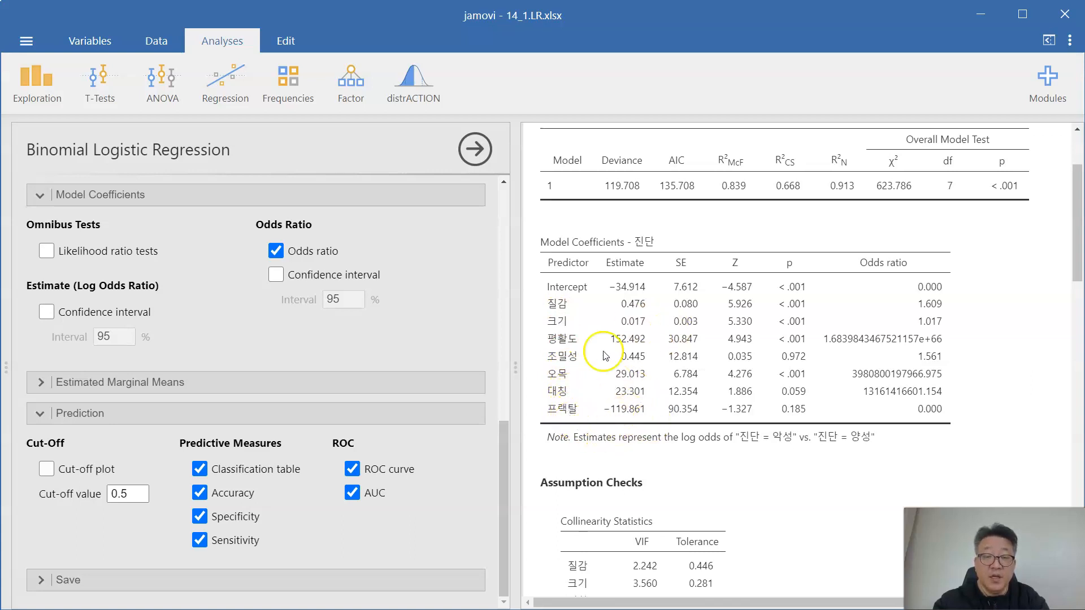
scroll(718, 367, down, 15)
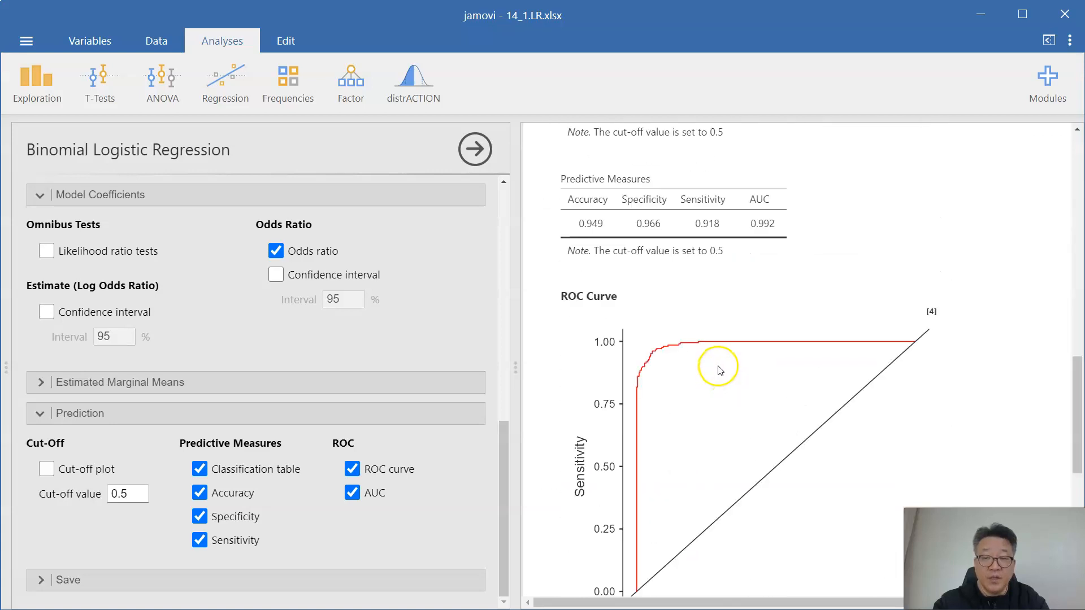
- Add the cut-off plot to the prediction output and compare its sensitivity and specificity curves with the classification table
scroll(718, 368, down, 5)
scroll(718, 356, up, 1)
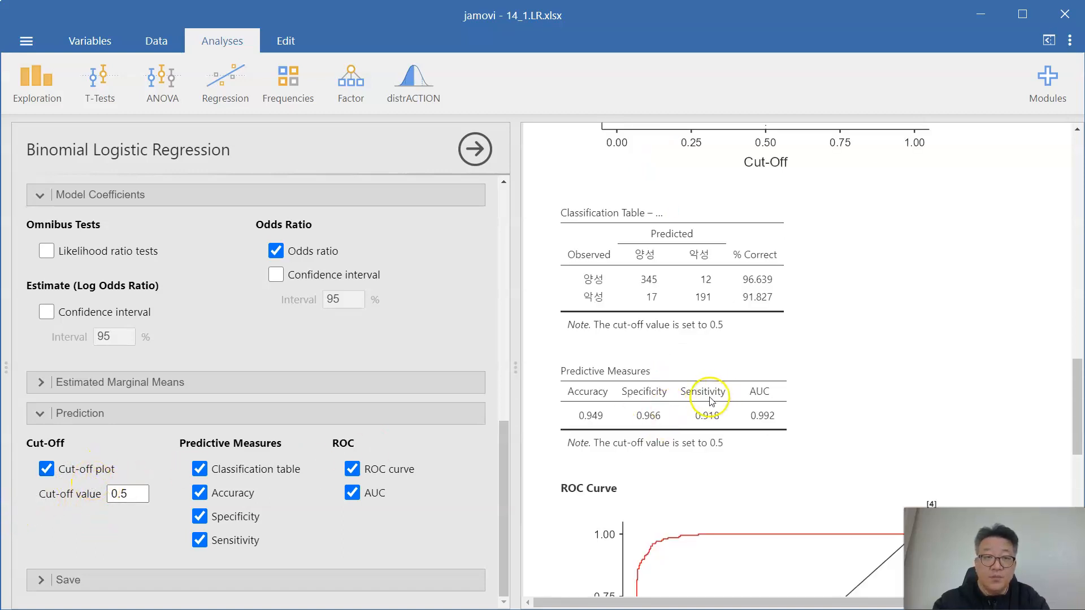
scroll(703, 395, up, 7)
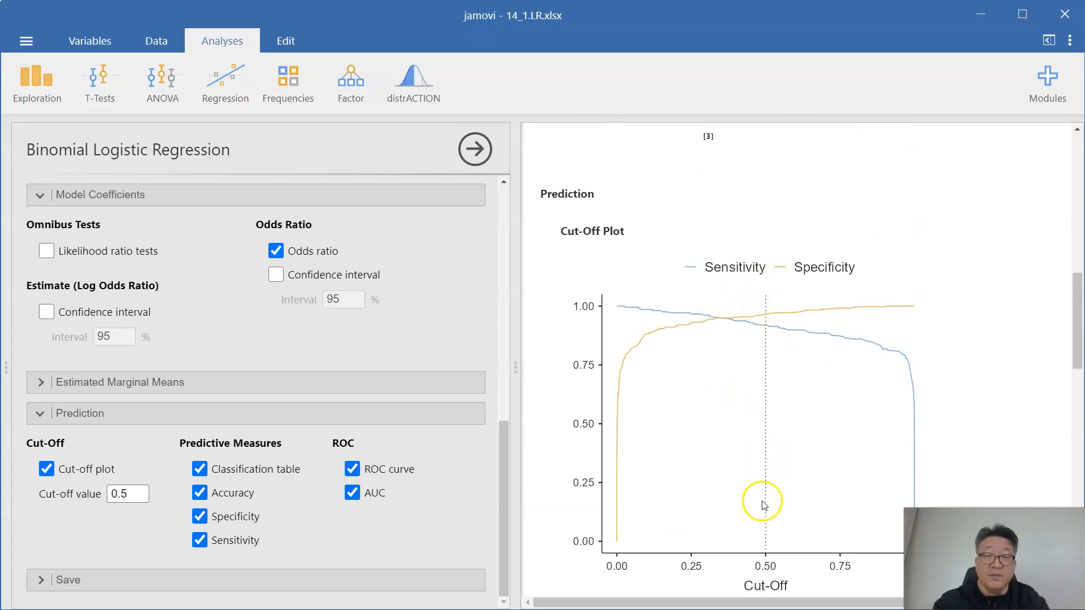
scroll(763, 322, down, 1)
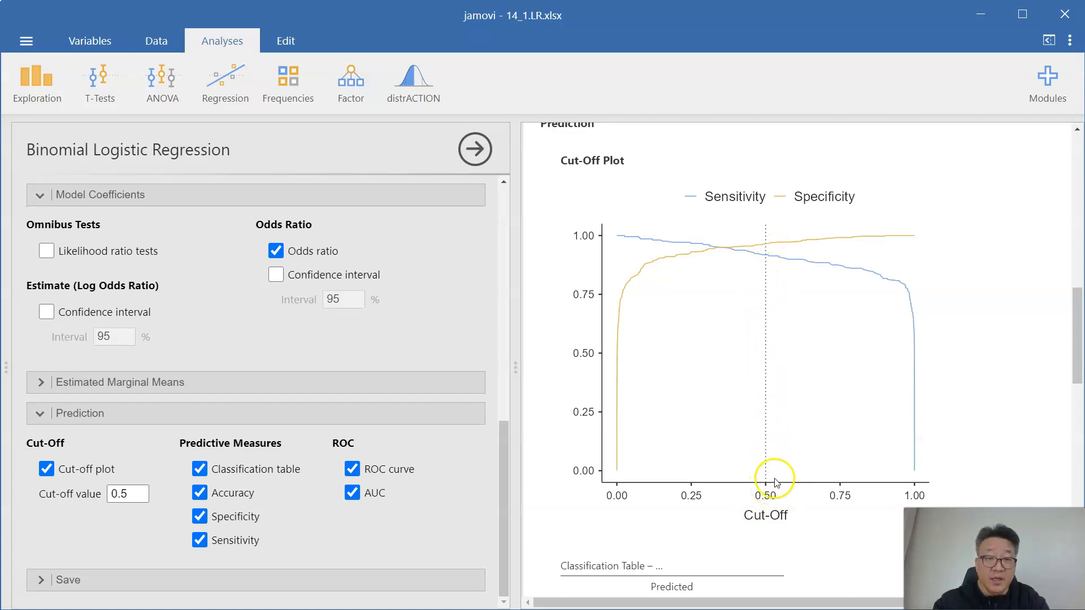
scroll(838, 421, down, 3)
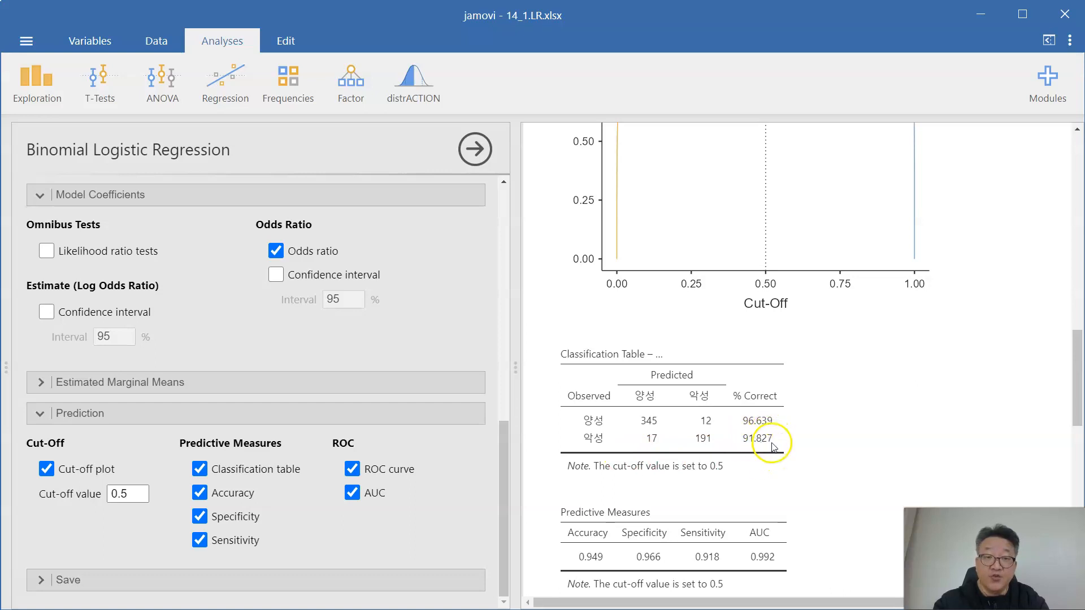
scroll(840, 175, up, 4)
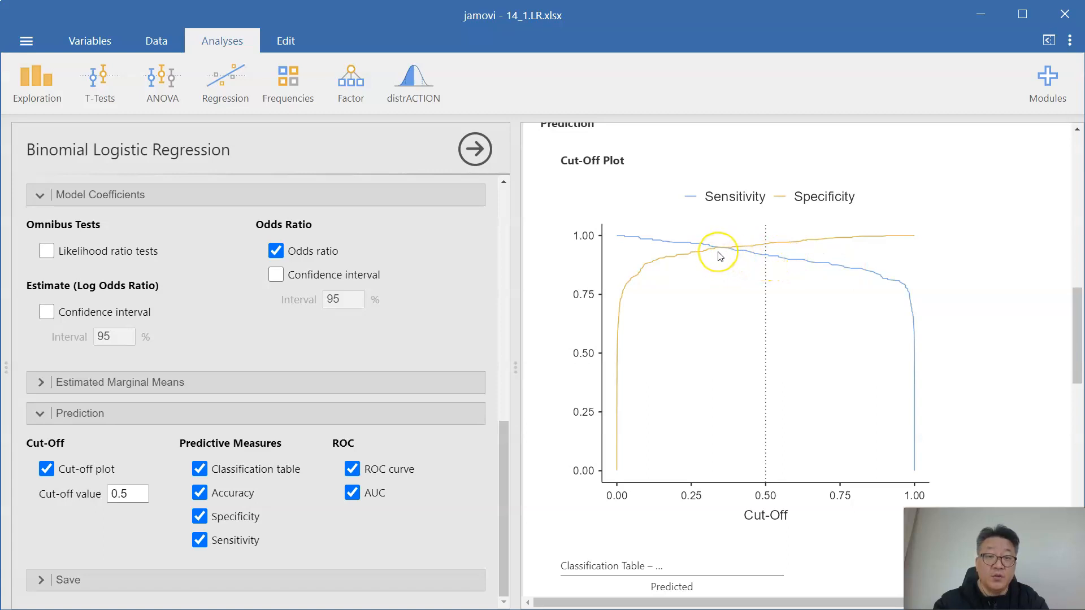
- Set the cut-off value to 0.3 and check the cut-off plot, classification table and predictive measures
scroll(735, 308, down, 3)
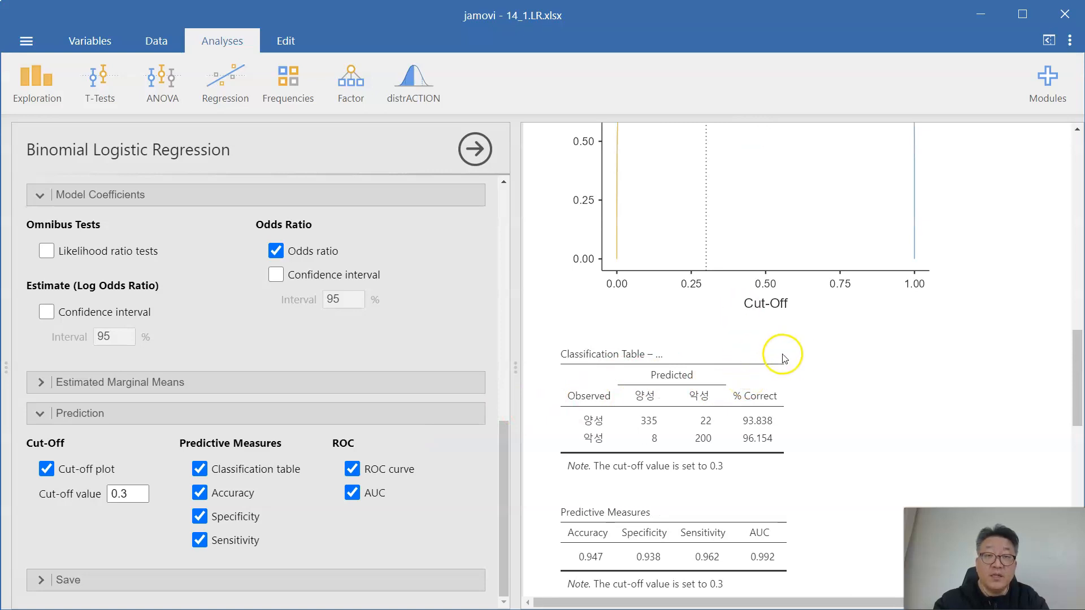
scroll(791, 356, up, 4)
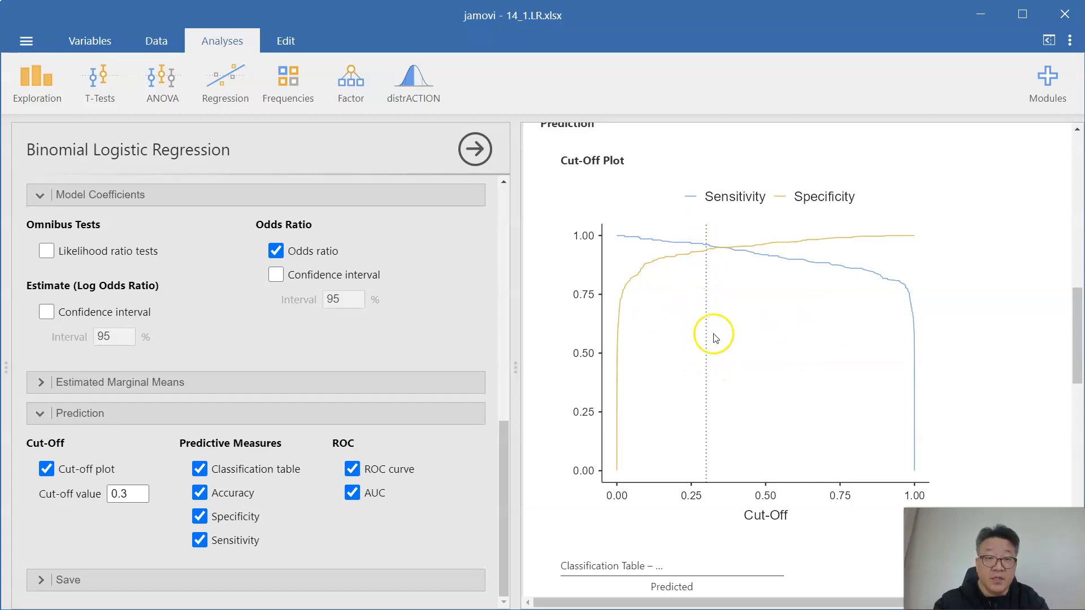
scroll(716, 336, down, 3)
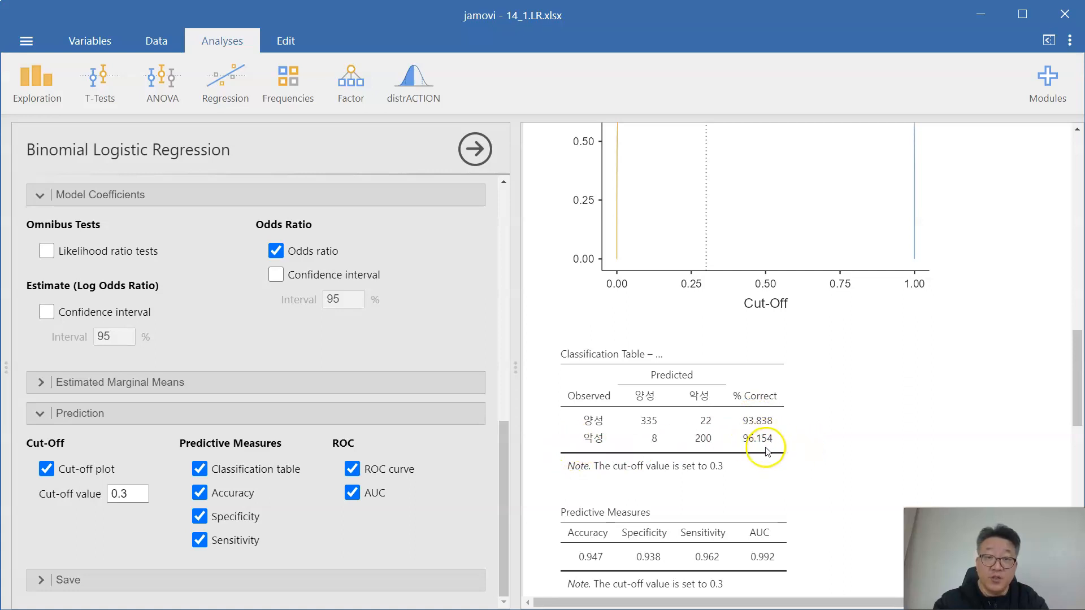
scroll(764, 451, down, 1)
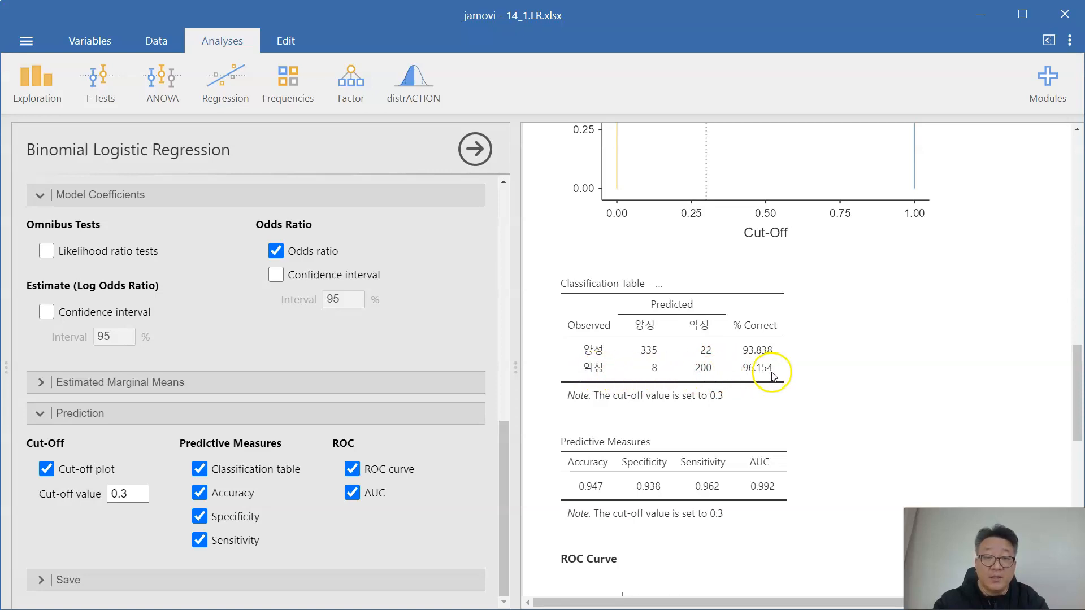
- Set the cut-off value to 0.35 and compare the cut-off plot with the classification table
scroll(760, 373, up, 4)
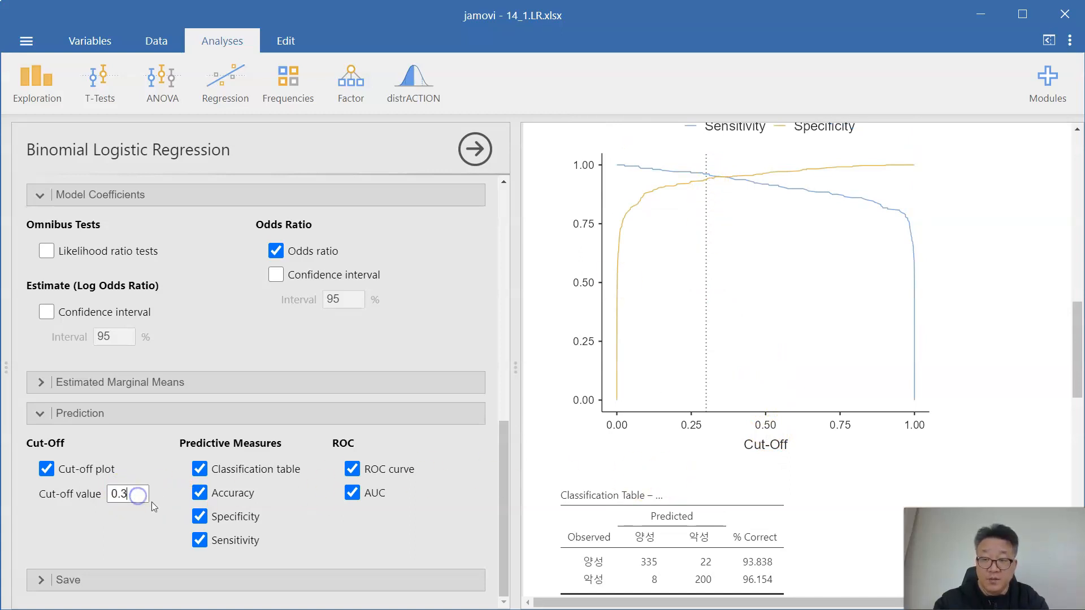
text(5)
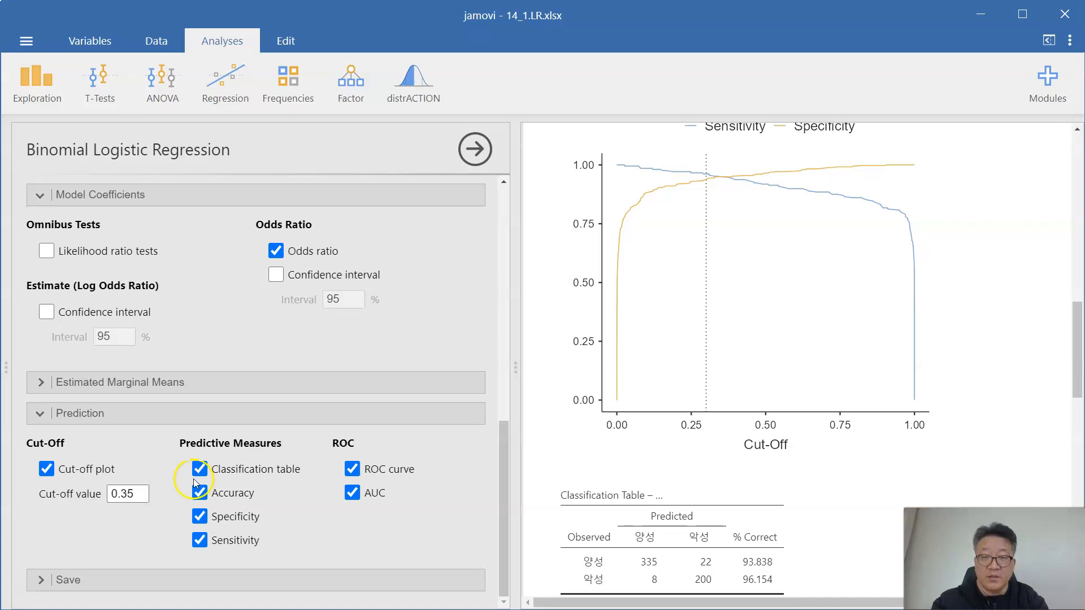
key(Return)
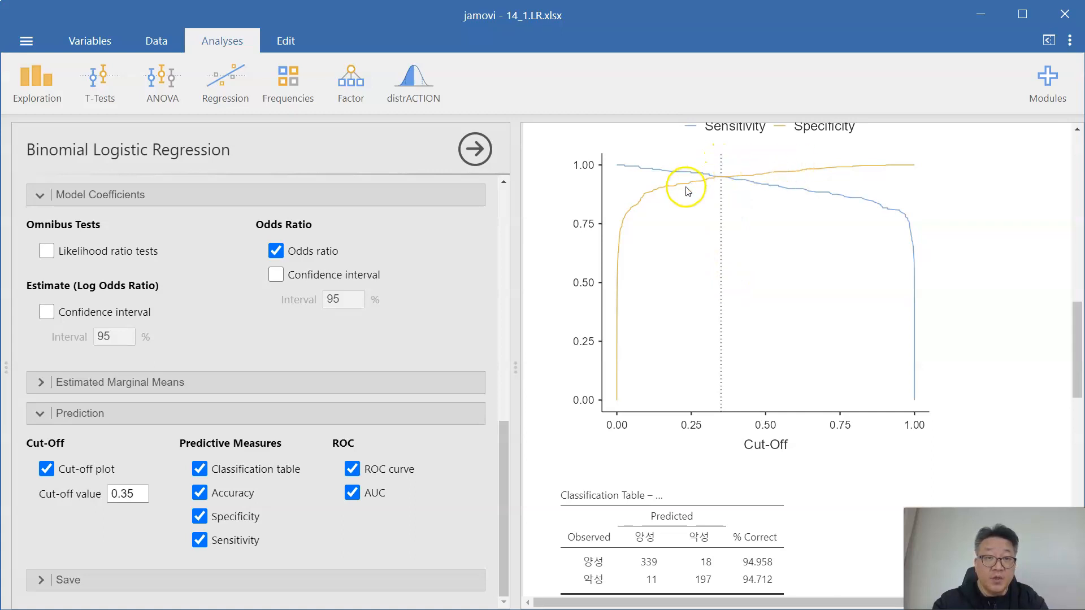
scroll(747, 296, down, 4)
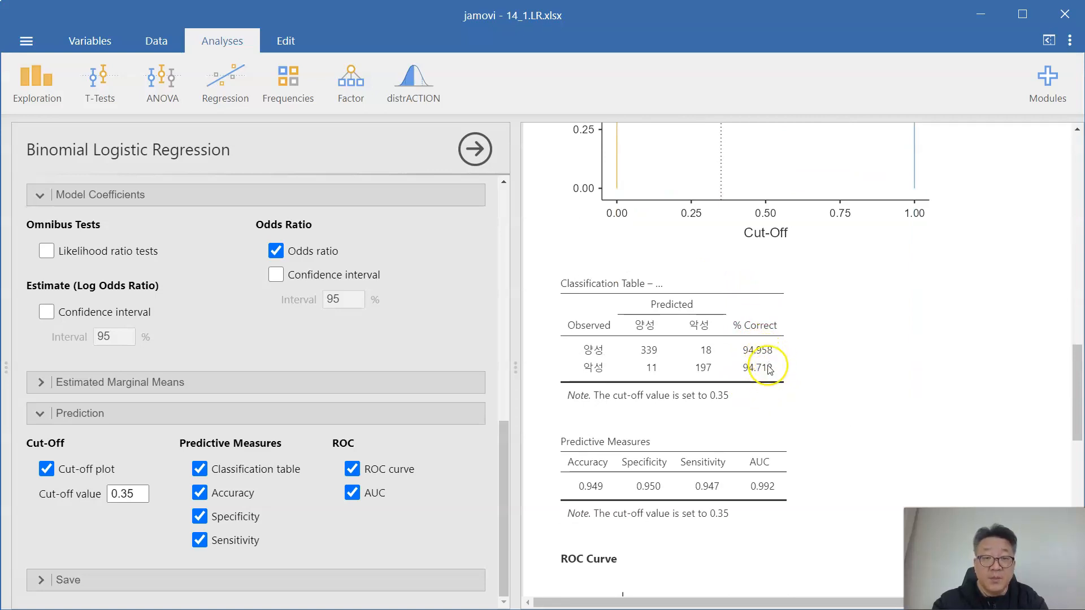
scroll(769, 370, up, 4)
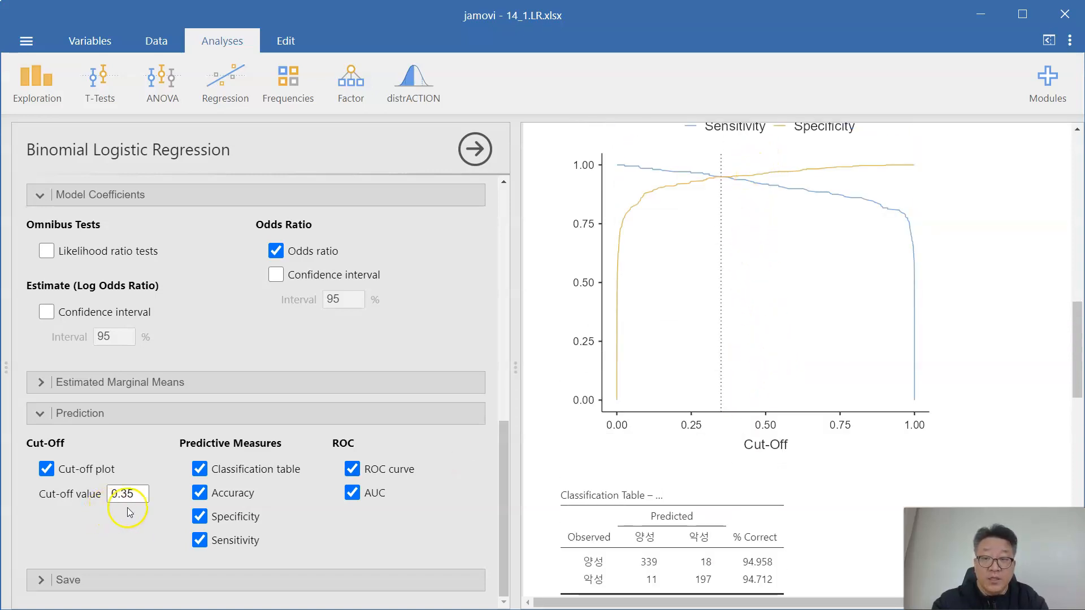
scroll(745, 480, down, 1)
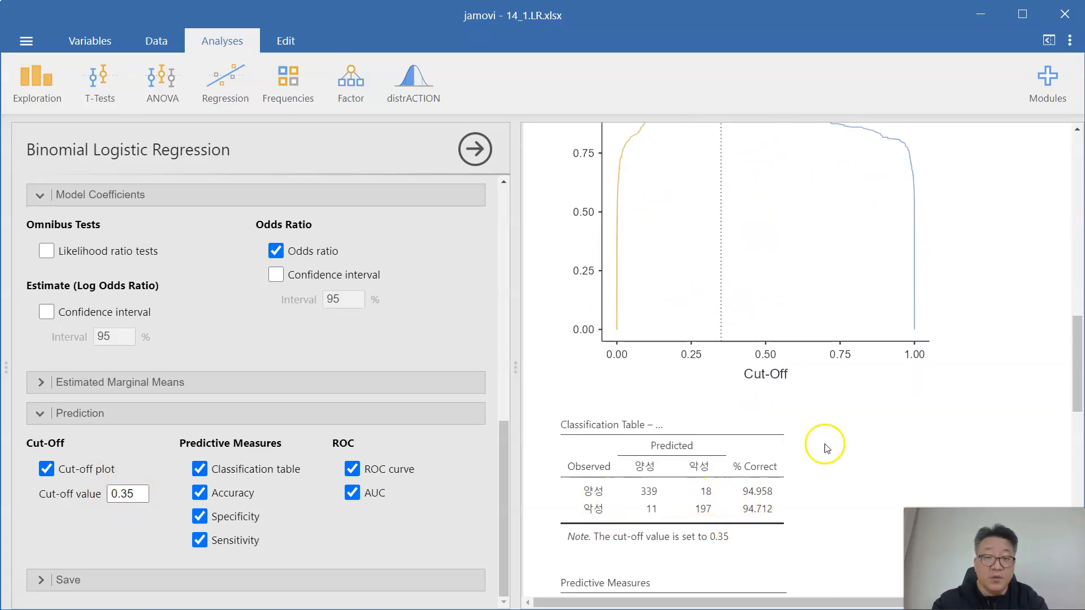
scroll(813, 440, up, 2)
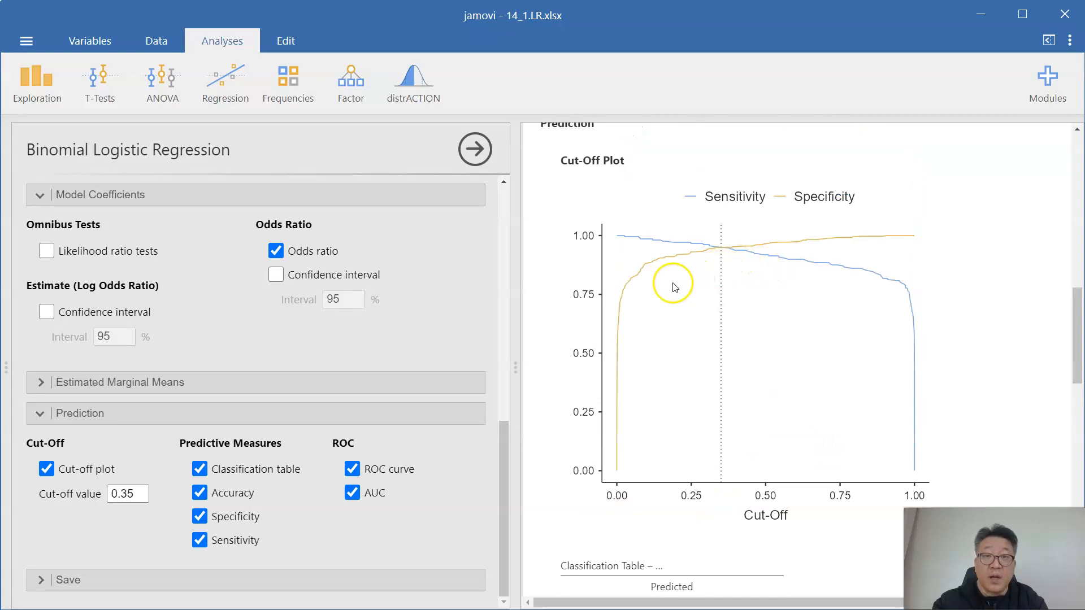
scroll(735, 367, down, 2)
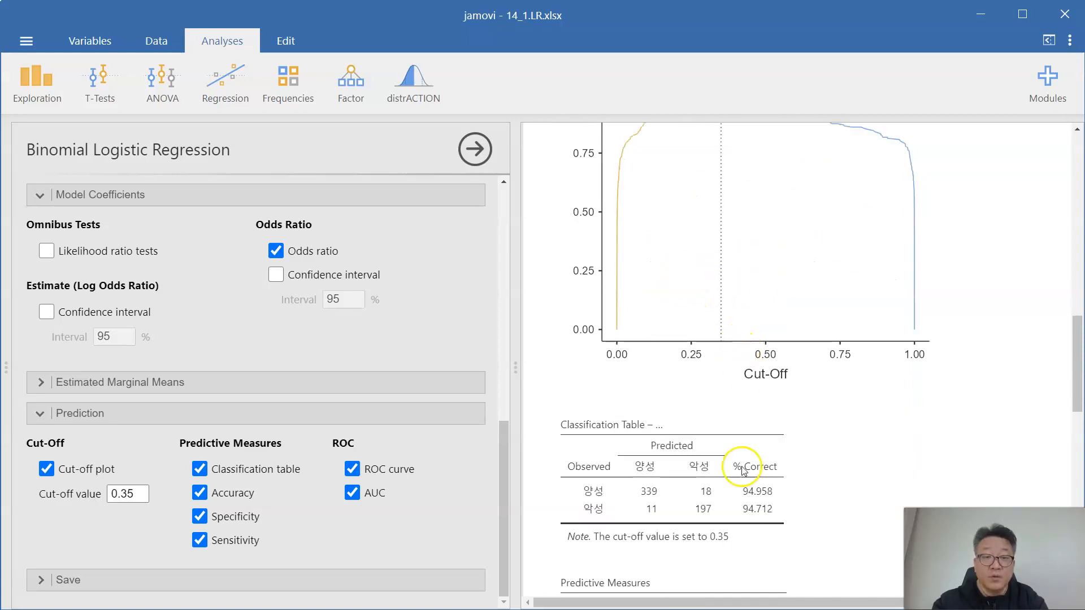
scroll(775, 449, up, 2)
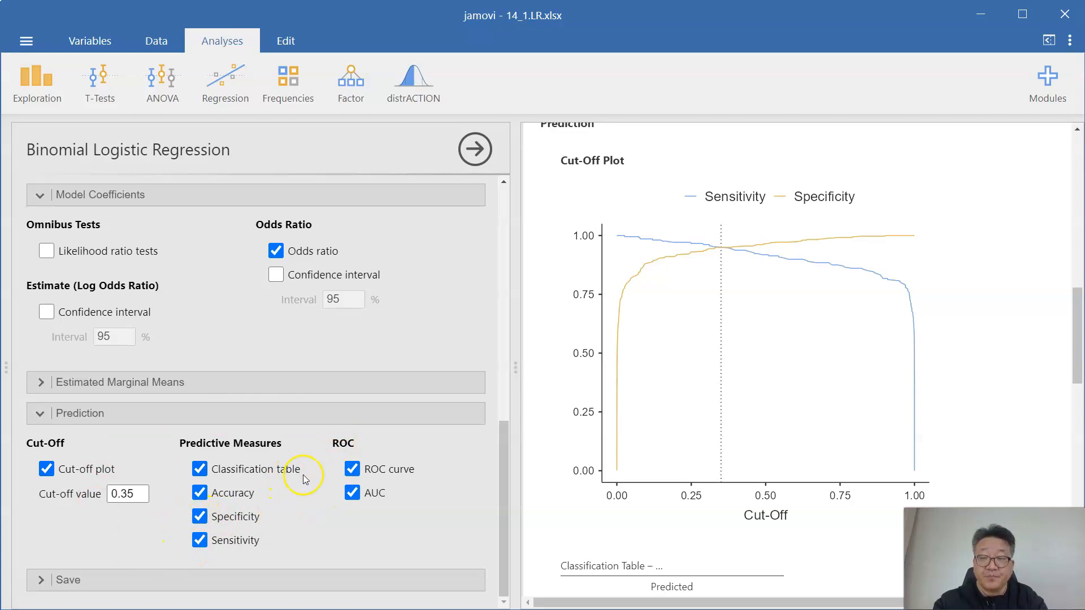
scroll(288, 477, up, 5)
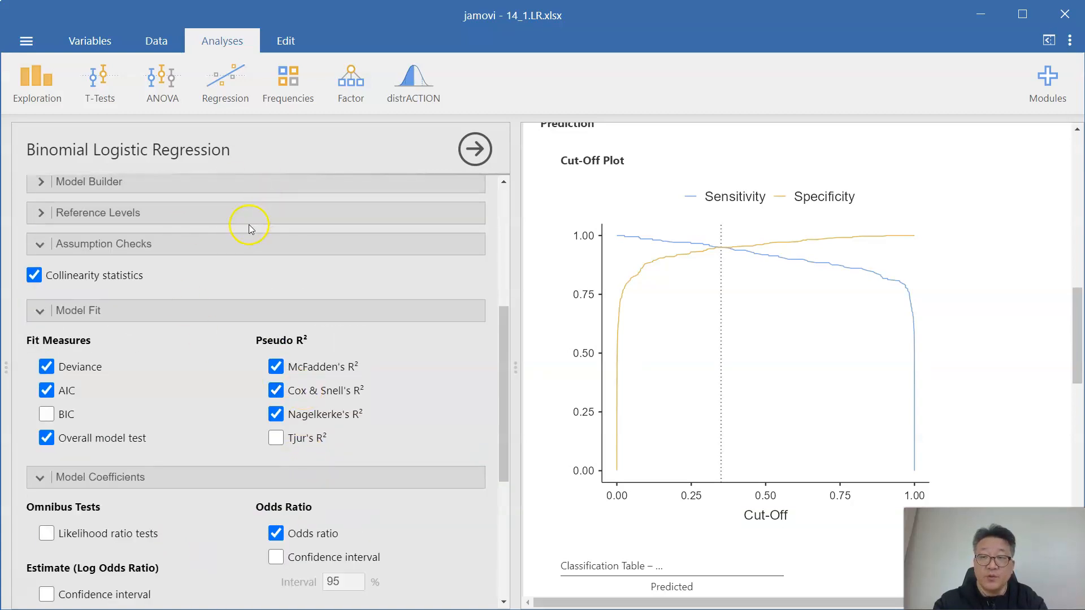
scroll(243, 243, down, 5)
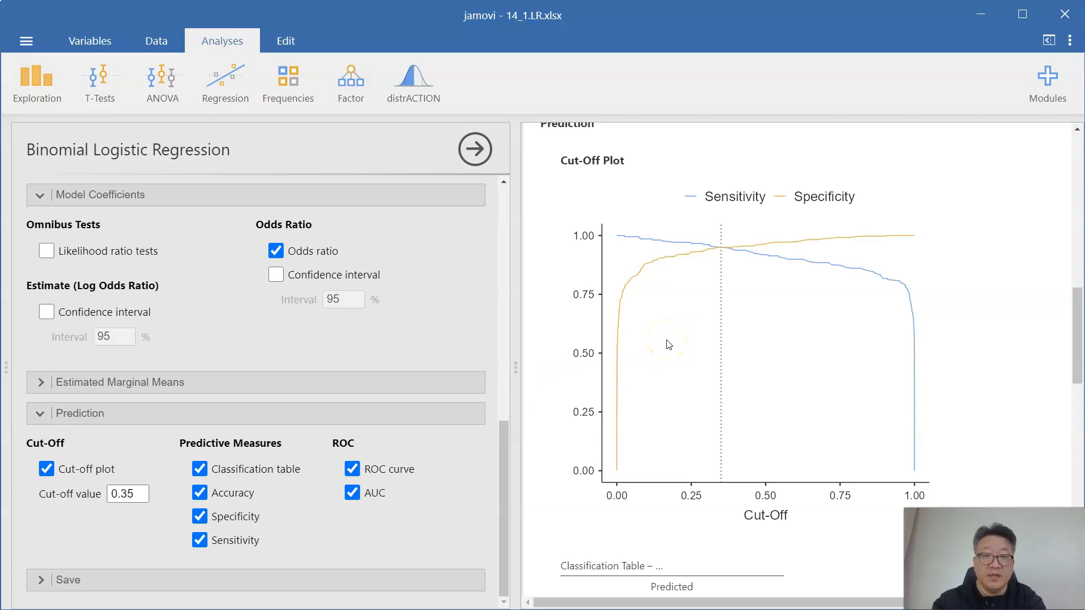
key(alt+Tab)
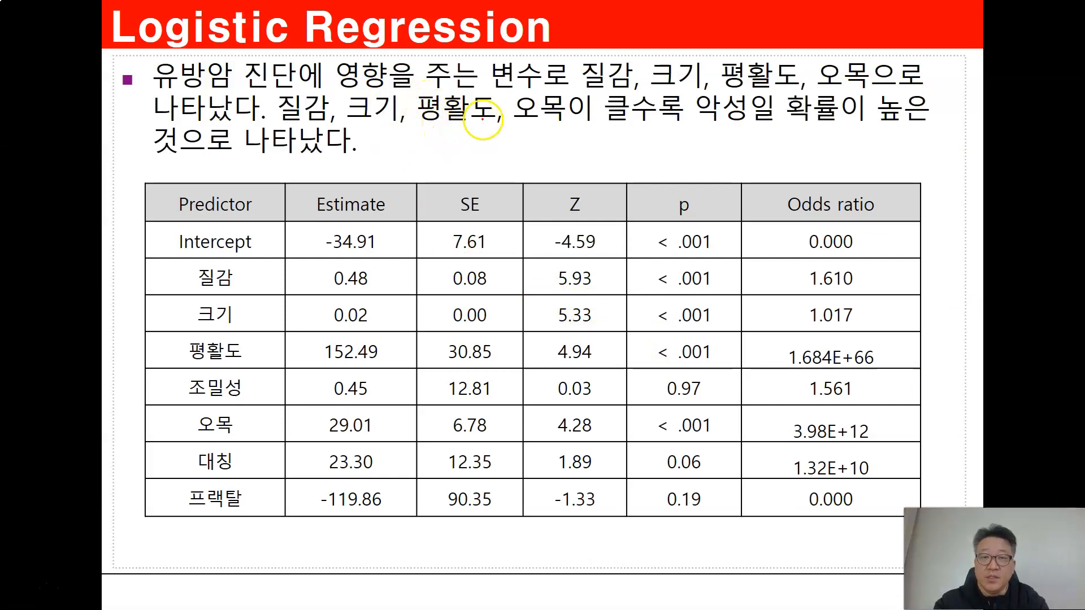
drag(153, 88, 871, 95)
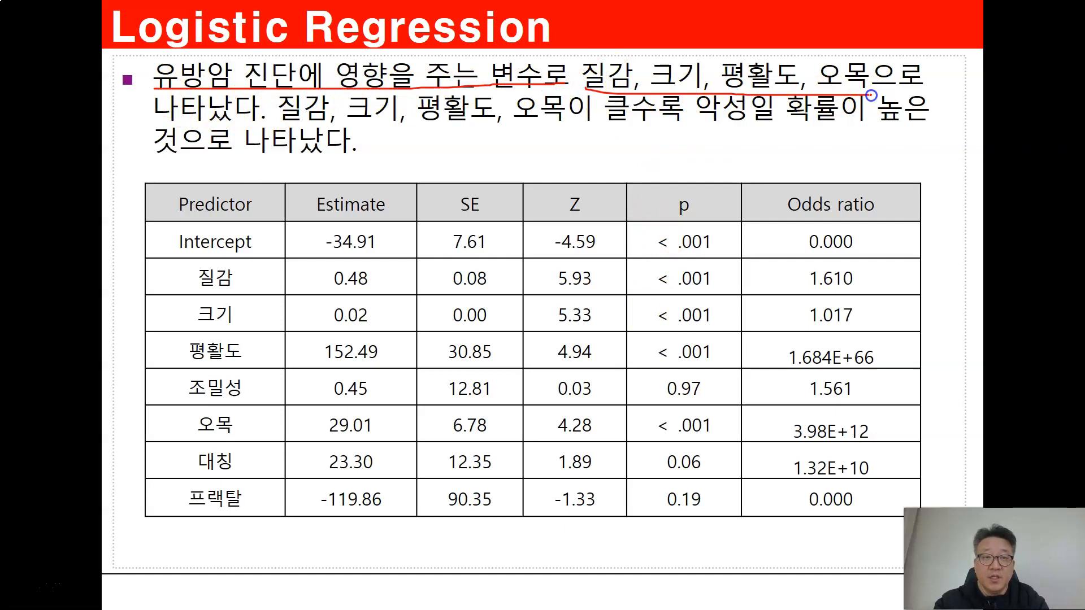
drag(154, 121, 242, 121)
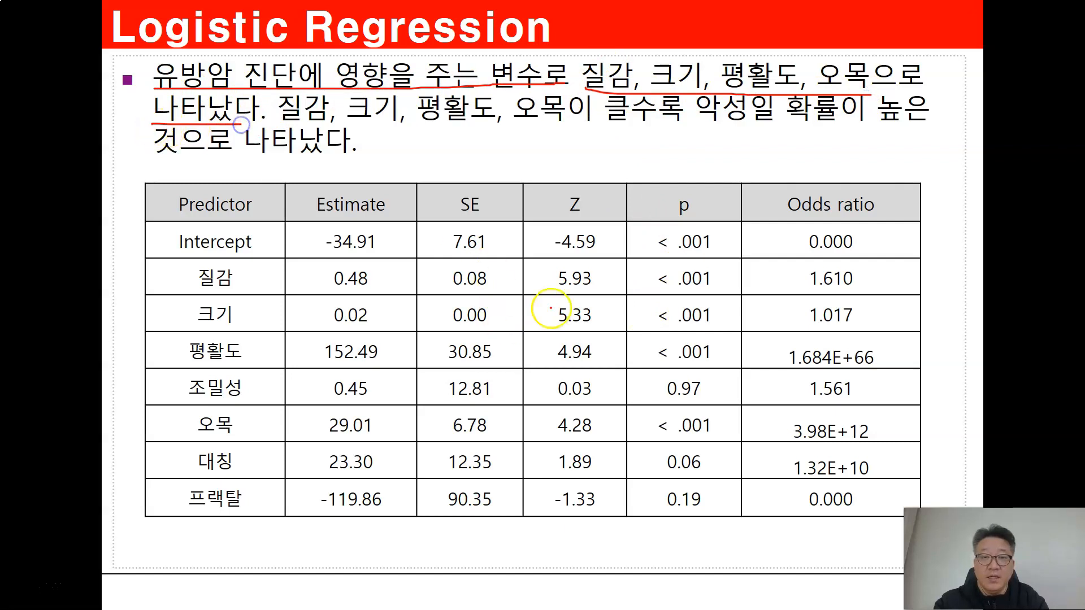
mouse_move(640, 276)
mouse_down()
mouse_move(651, 290)
mouse_move(666, 270)
mouse_move(668, 302)
mouse_up()
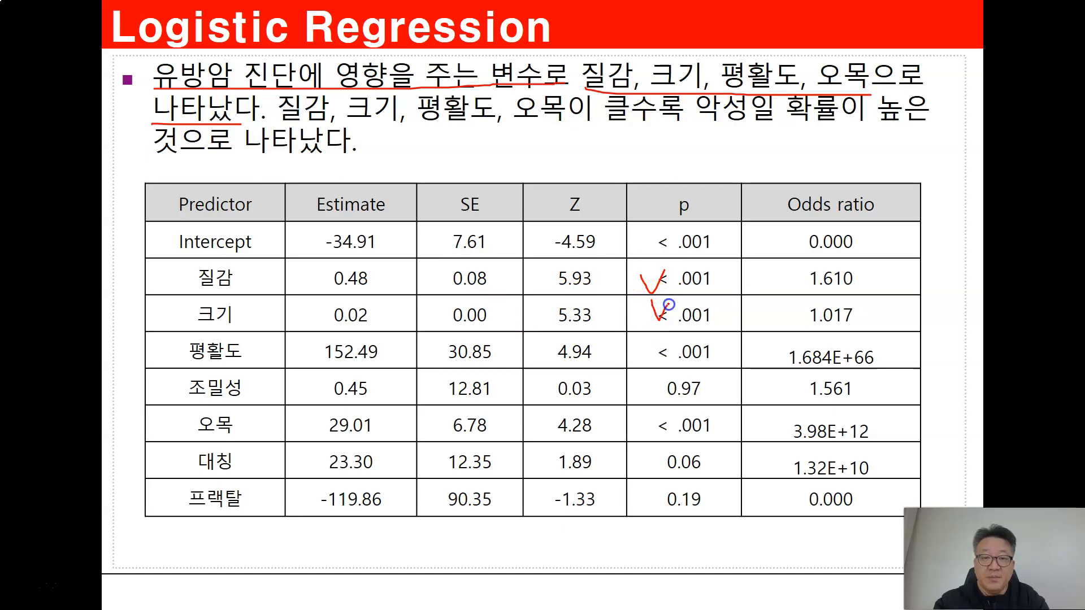
drag(643, 345, 666, 345)
mouse_move(644, 421)
mouse_down()
mouse_move(647, 429)
mouse_move(657, 414)
mouse_up()
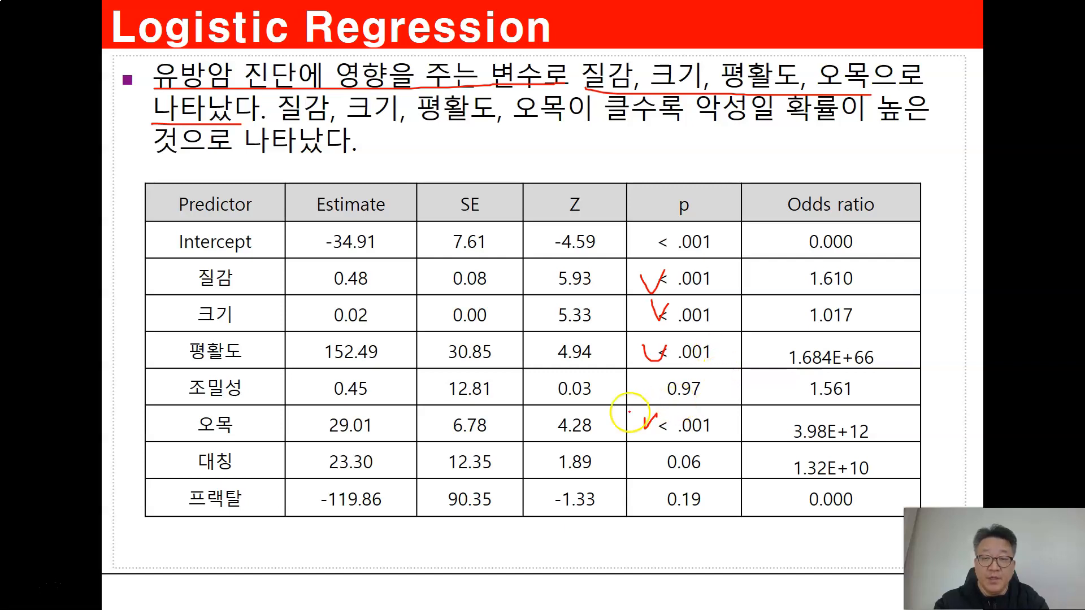
mouse_move(691, 397)
mouse_down()
mouse_move(659, 379)
mouse_move(693, 398)
mouse_up()
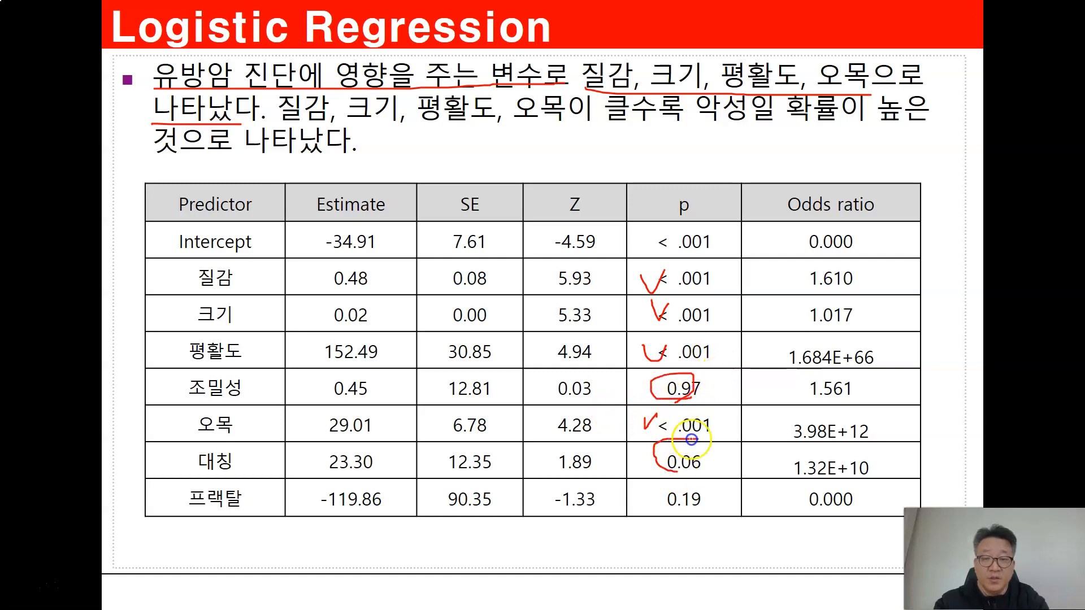